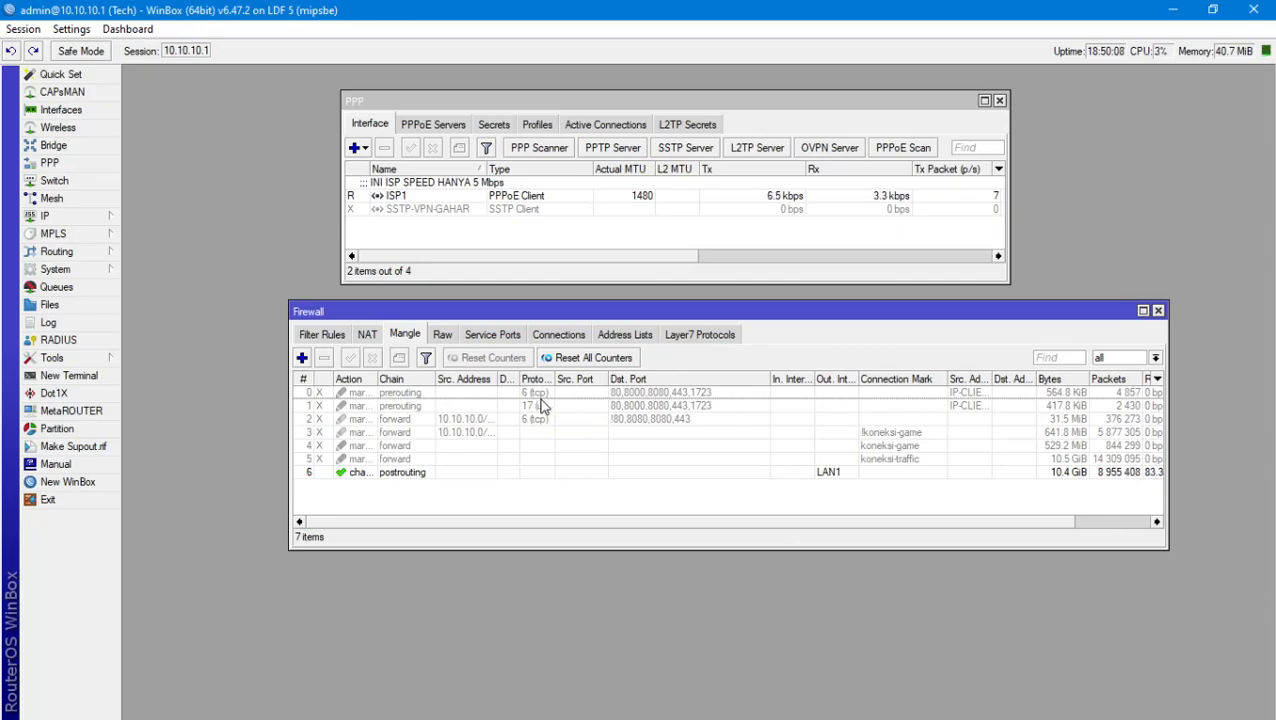
click(69, 163)
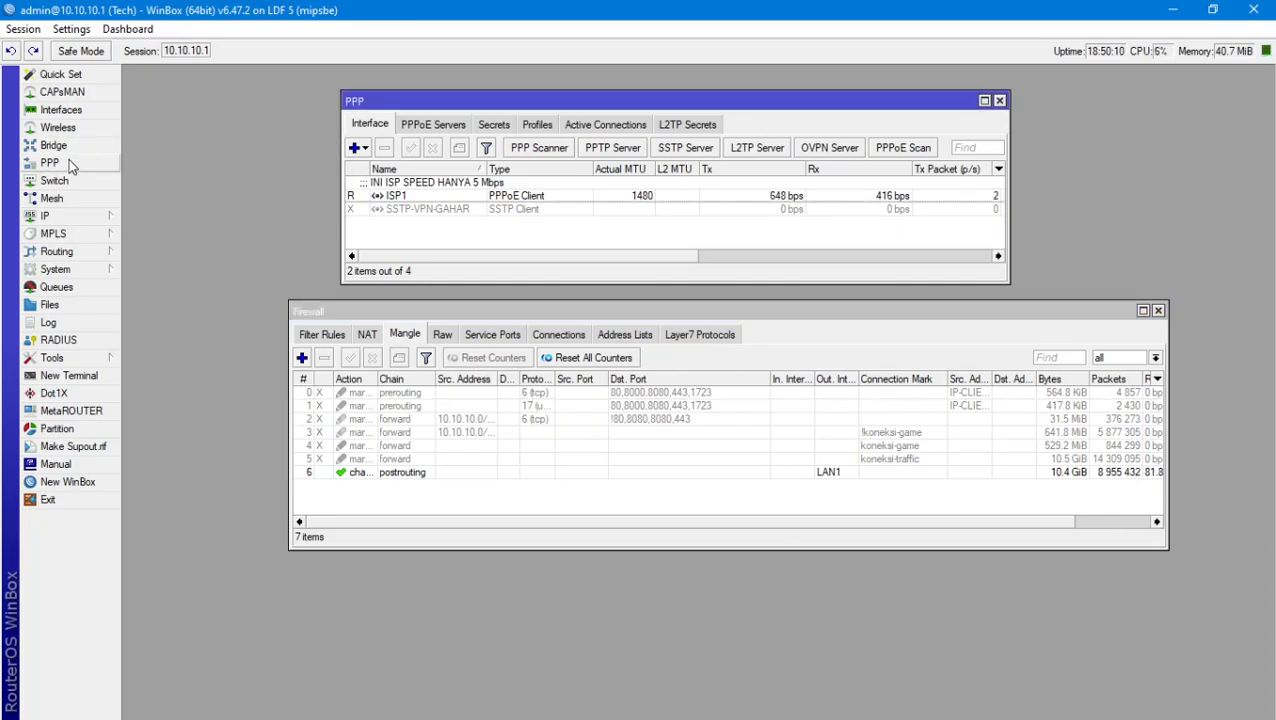
click(356, 148)
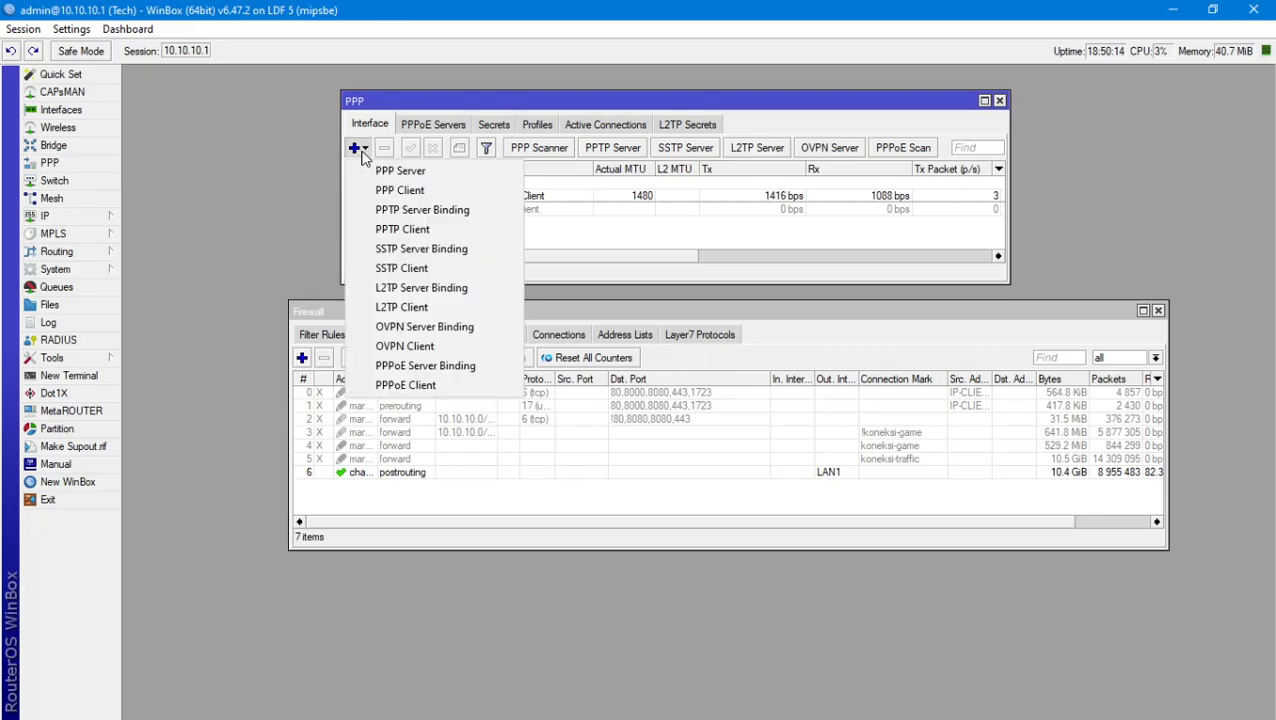
click(457, 270)
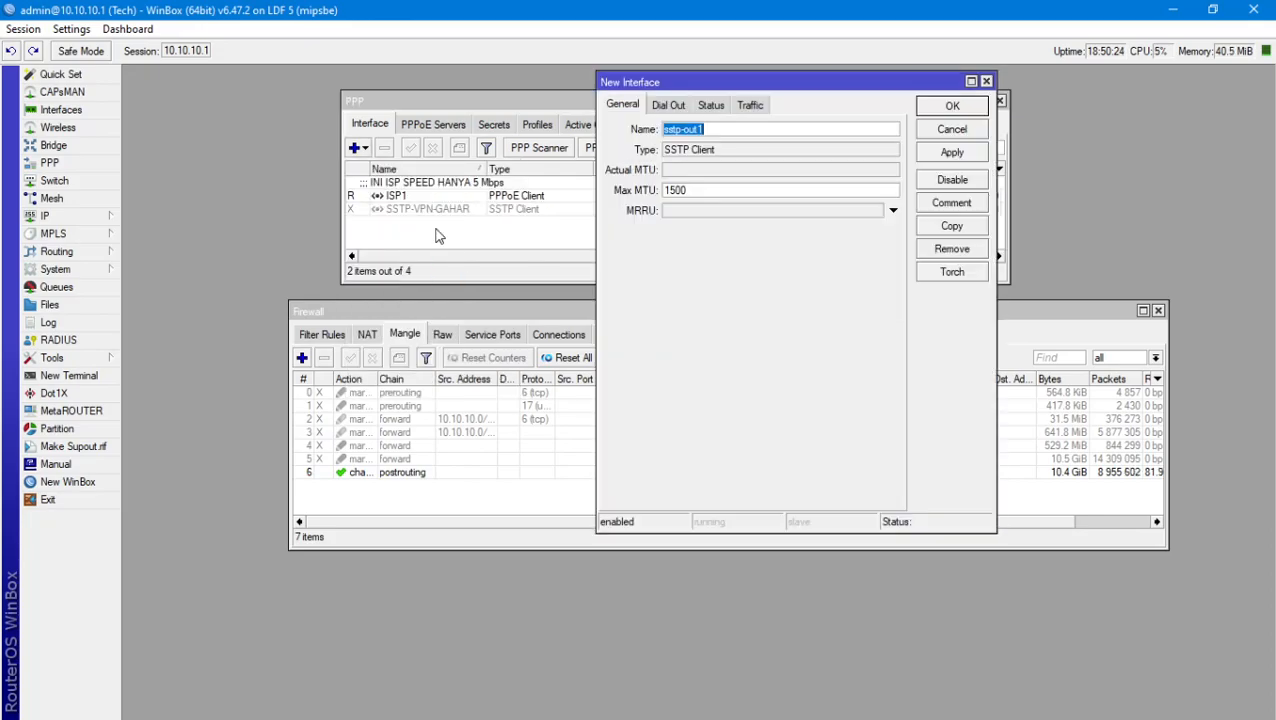
drag(687, 82, 757, 106)
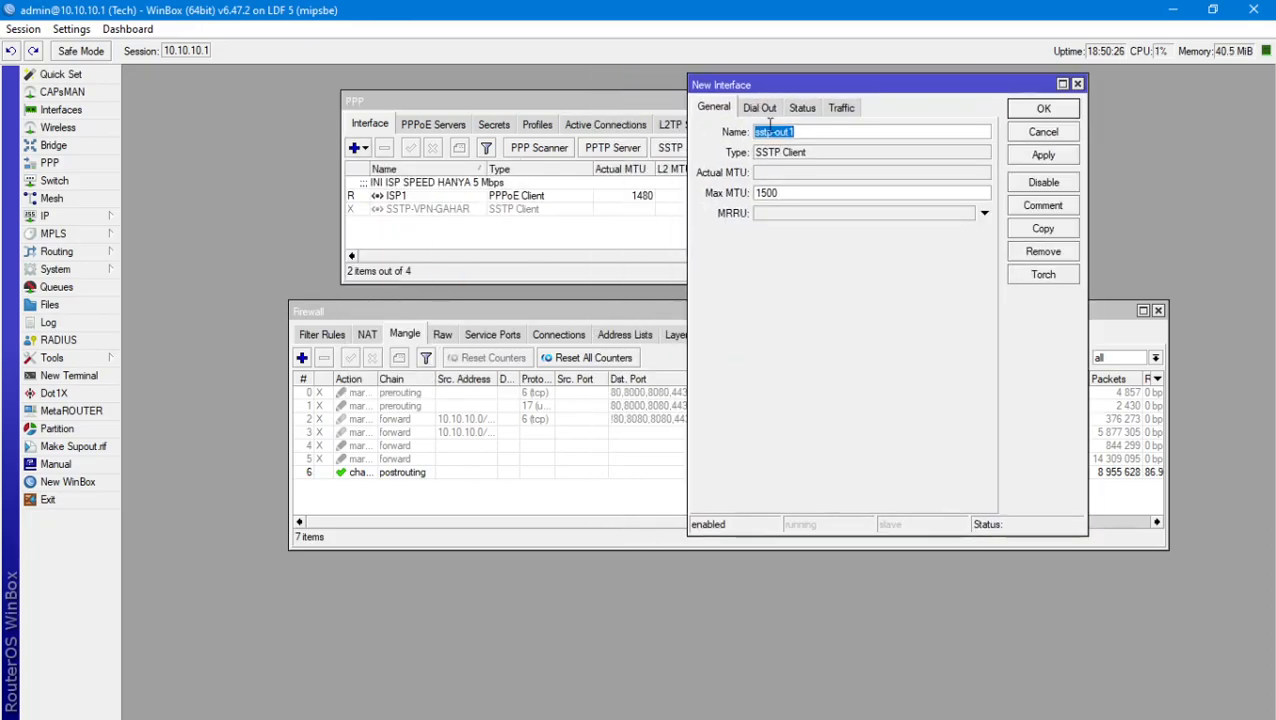
click(1043, 134)
Open the dial-out settings of the existing SSTP-VPN-GAHAR client interface.
double_click(427, 208)
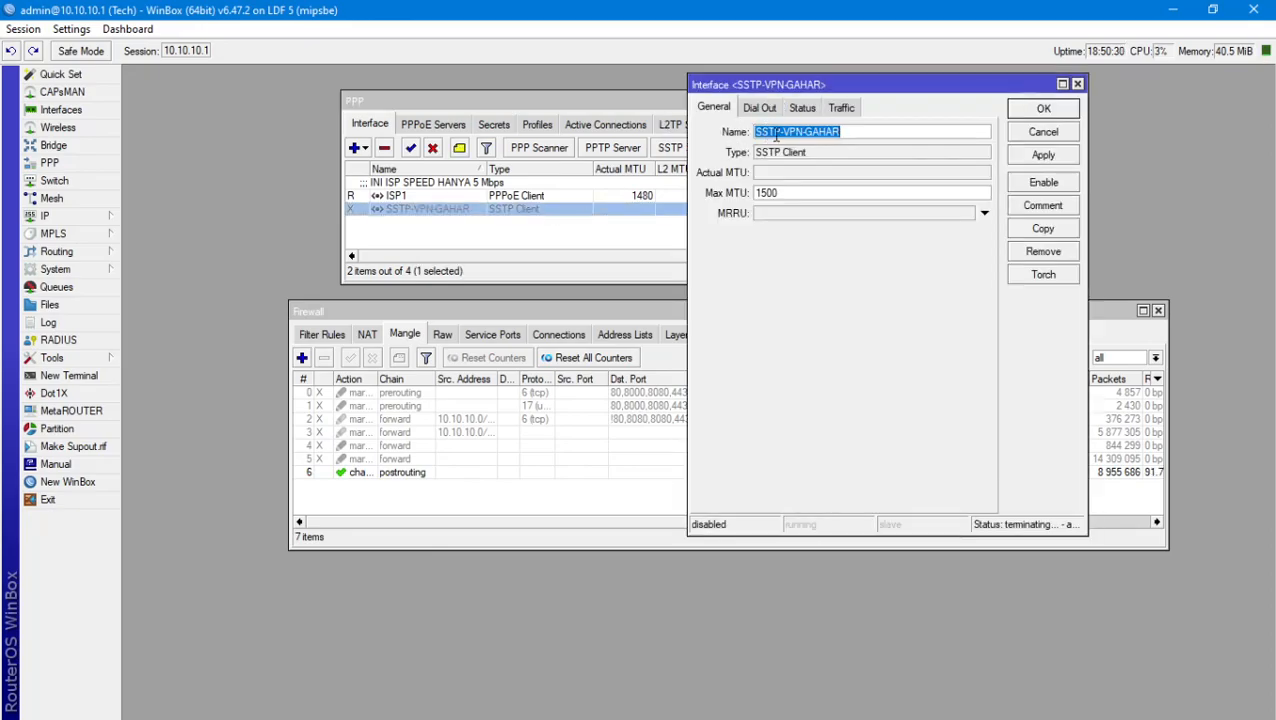
click(758, 108)
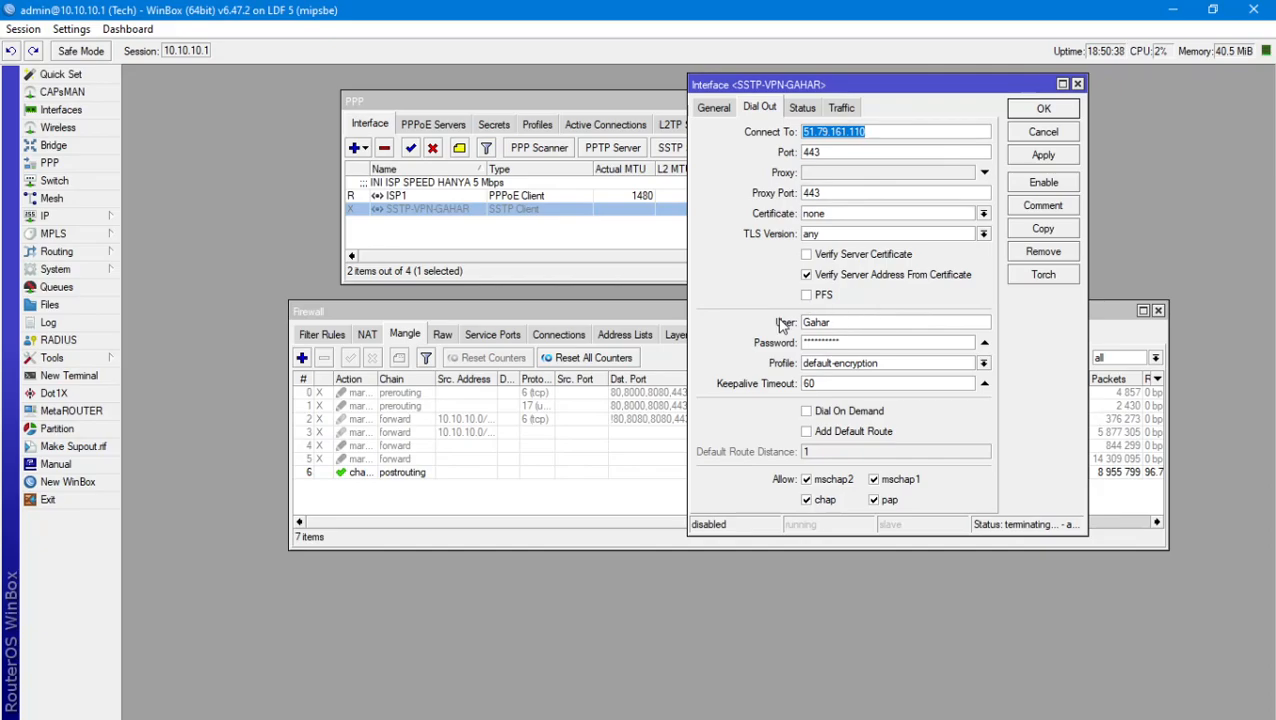
drag(767, 90, 888, 93)
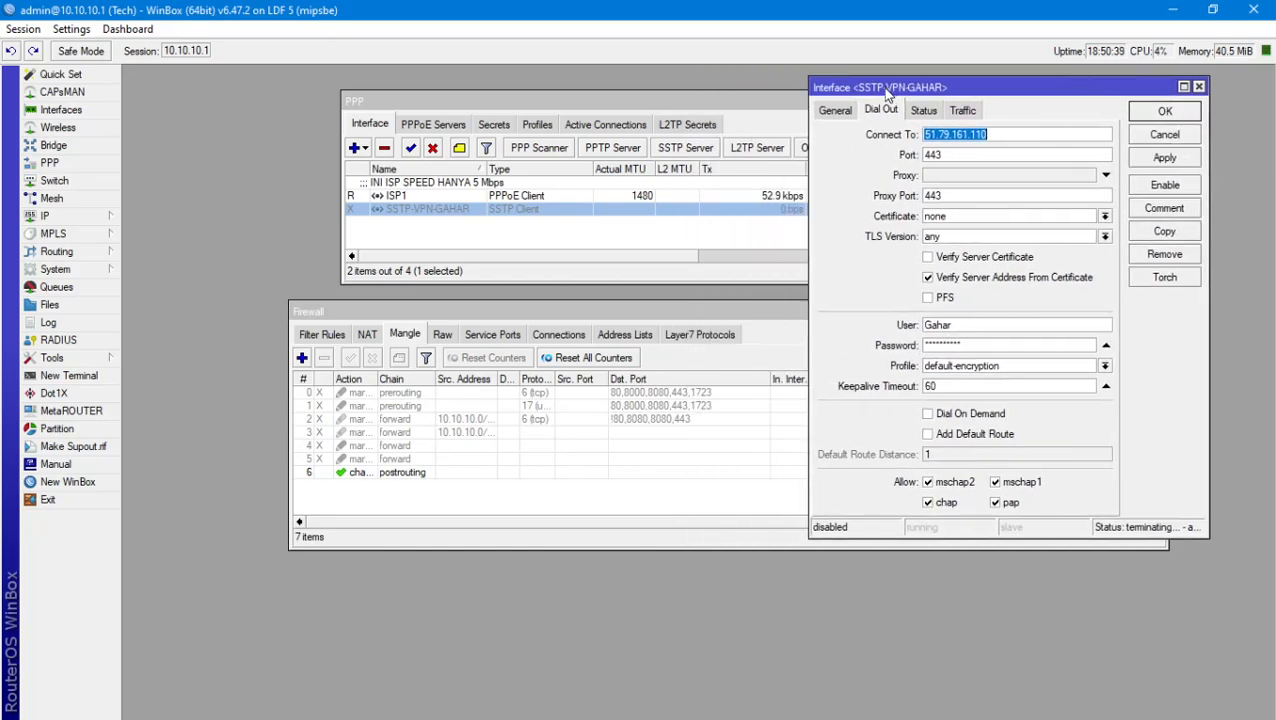
click(355, 147)
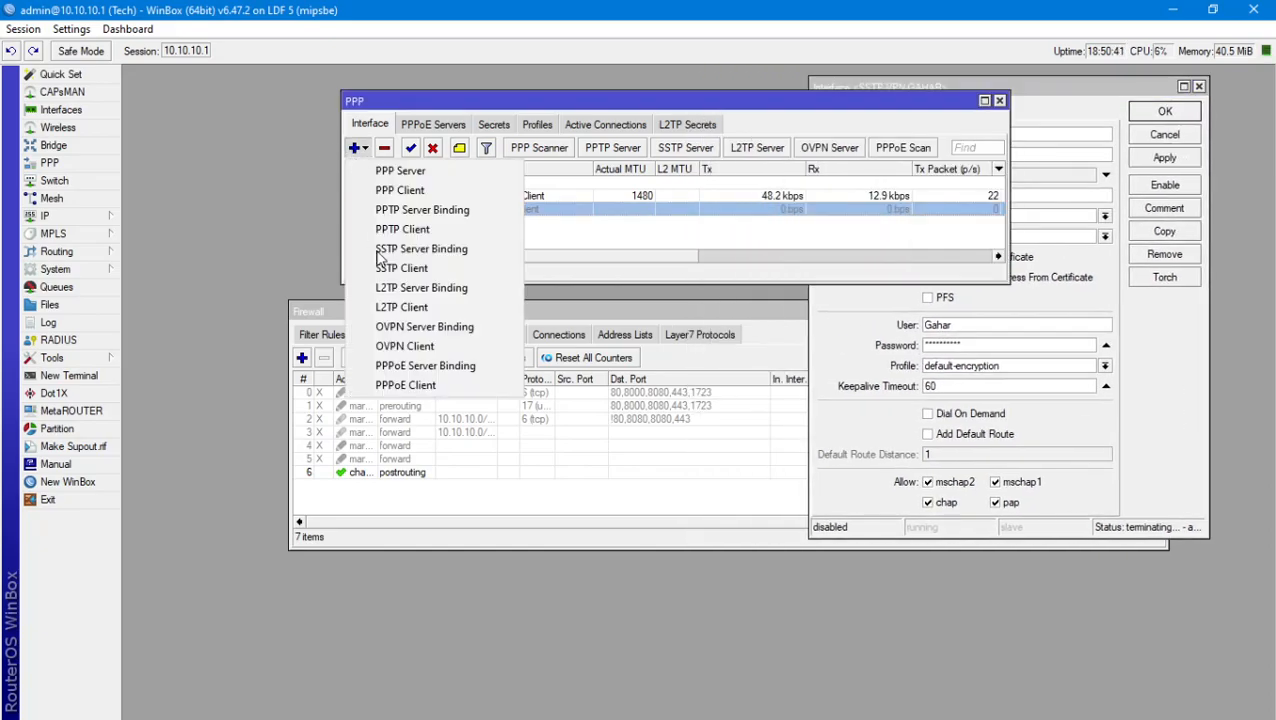
click(413, 304)
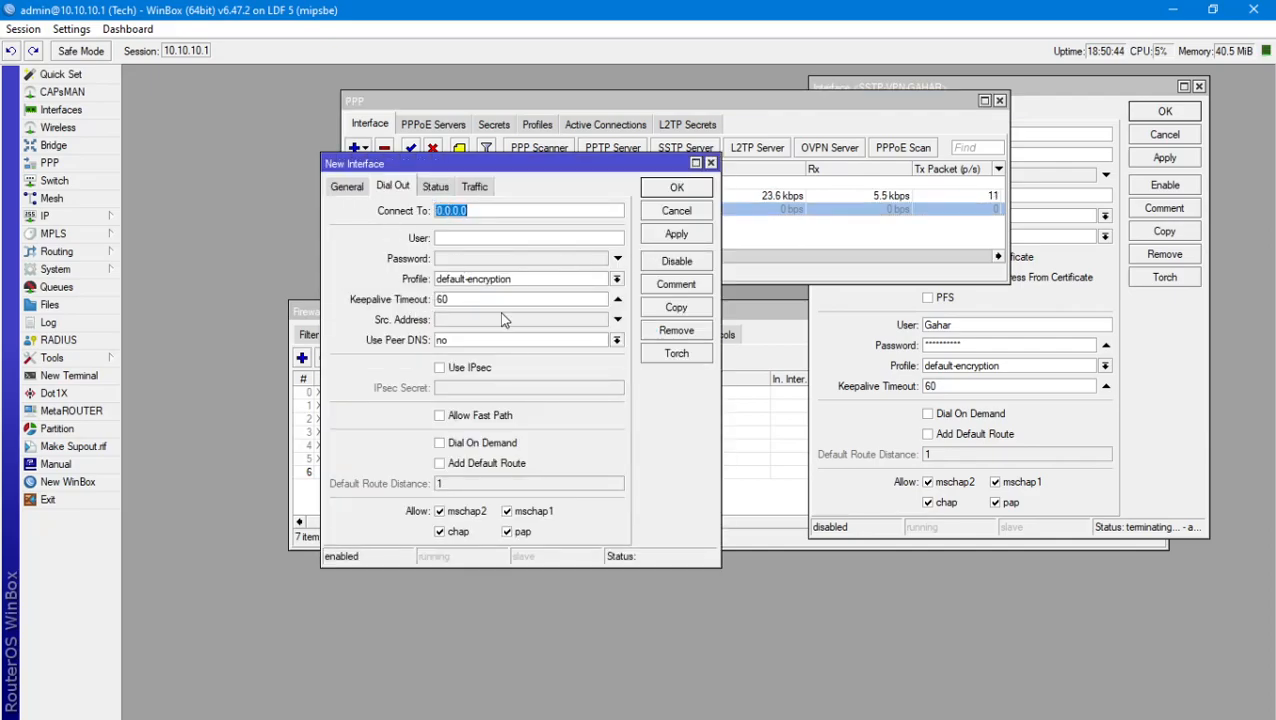
click(473, 238)
click(474, 260)
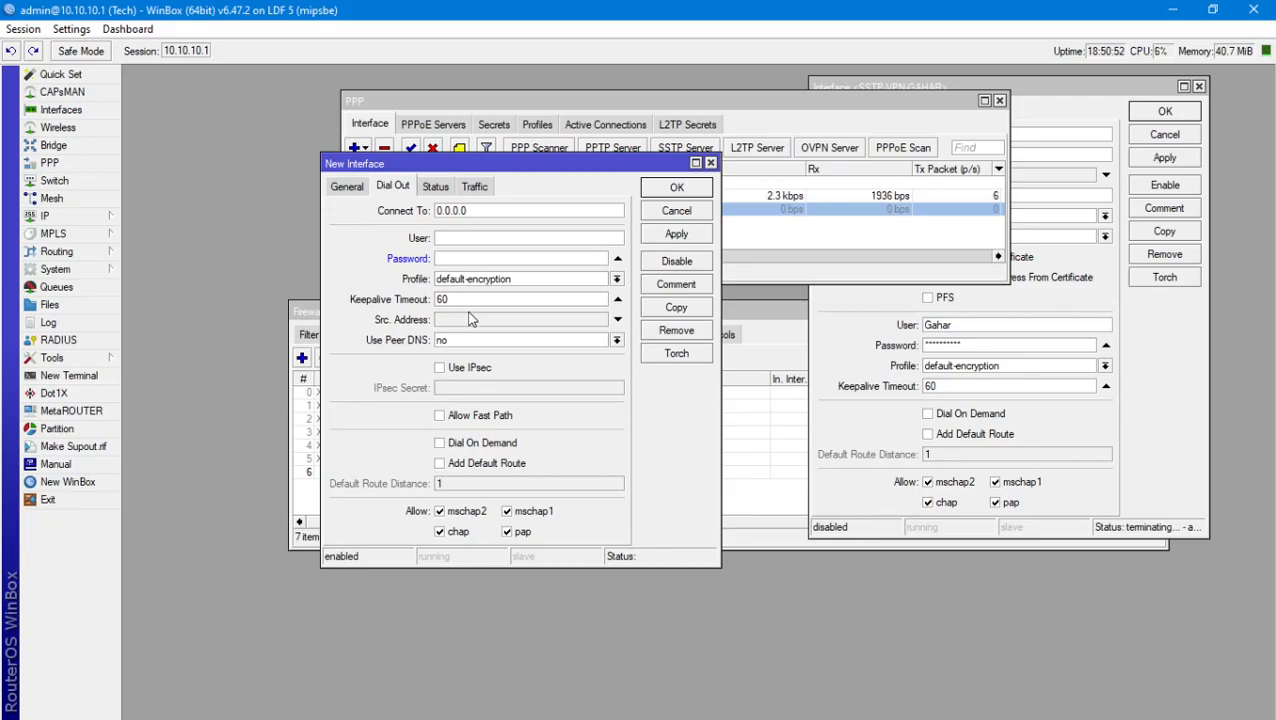
click(441, 370)
click(448, 388)
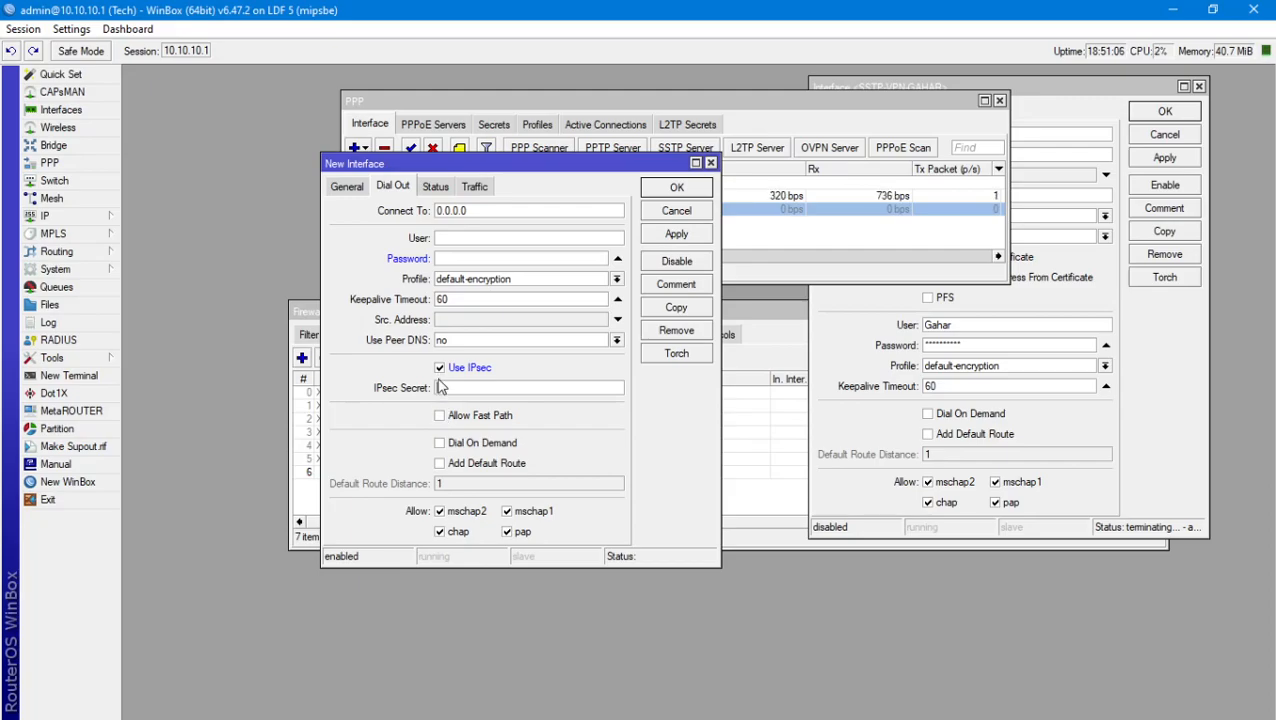
click(440, 368)
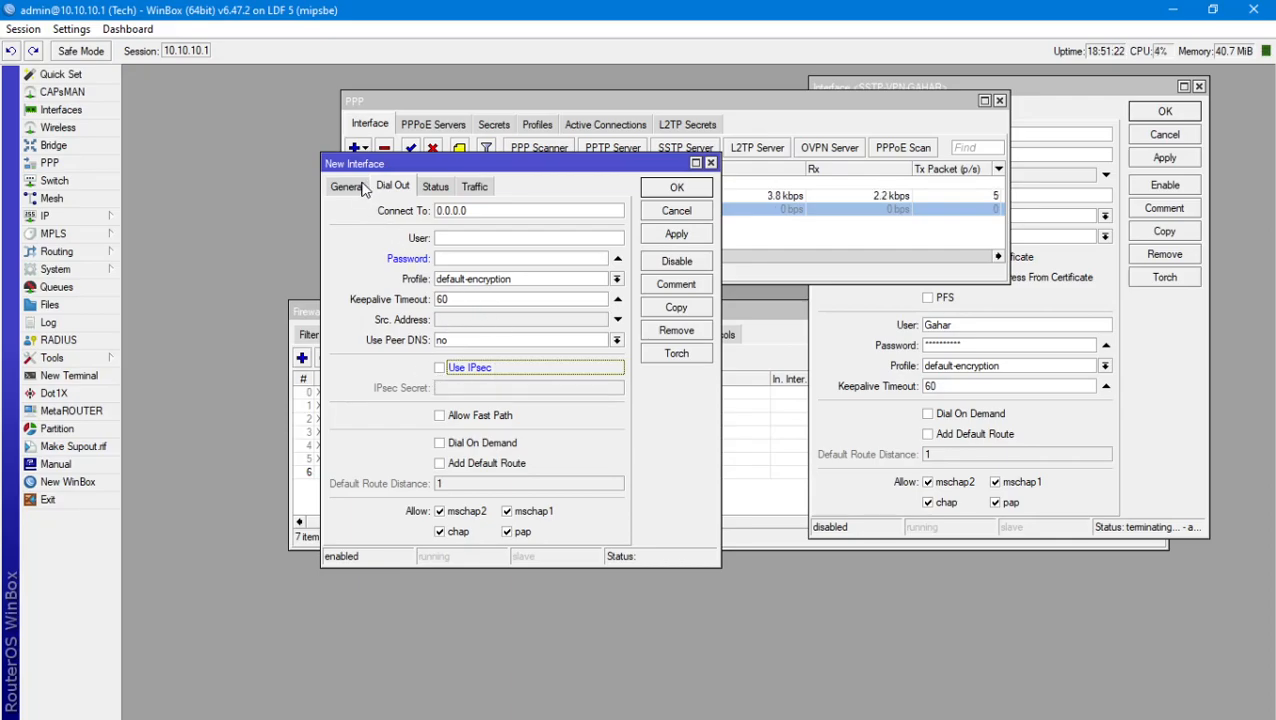
click(689, 213)
Enable the SSTP-VPN-GAHAR client interface, apply its settings and close its properties.
click(862, 305)
drag(873, 77, 685, 79)
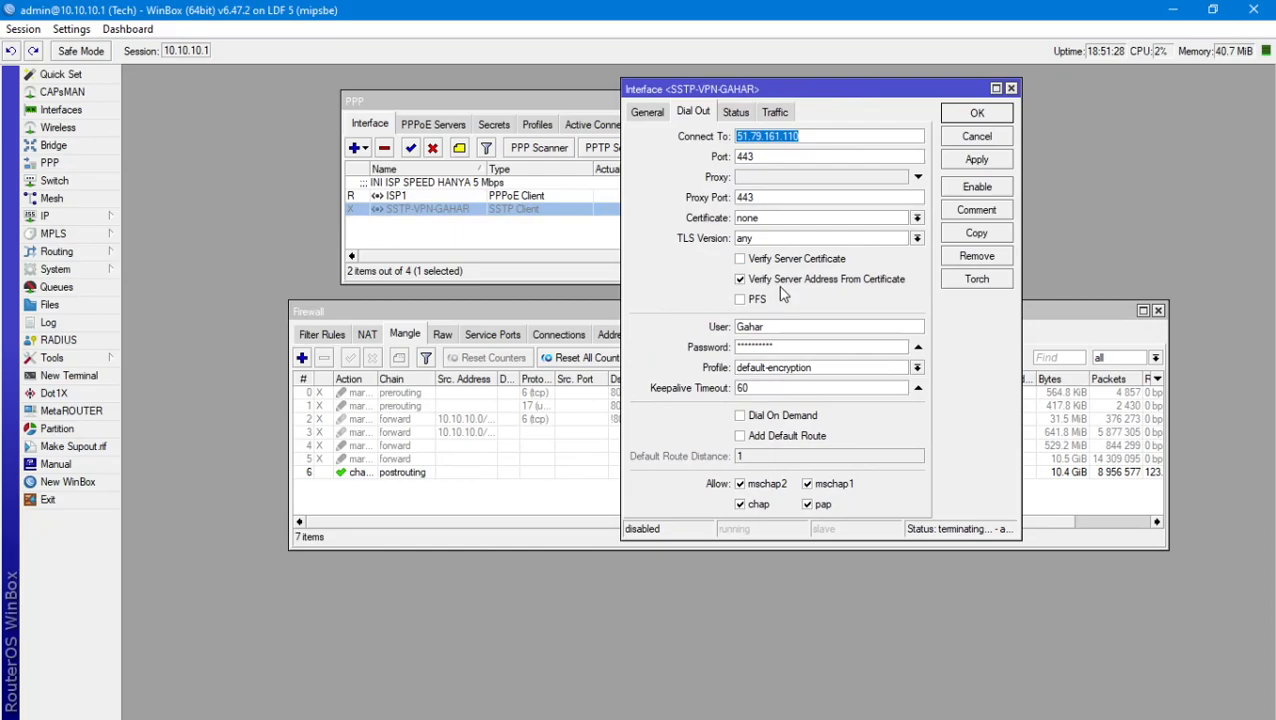
click(985, 189)
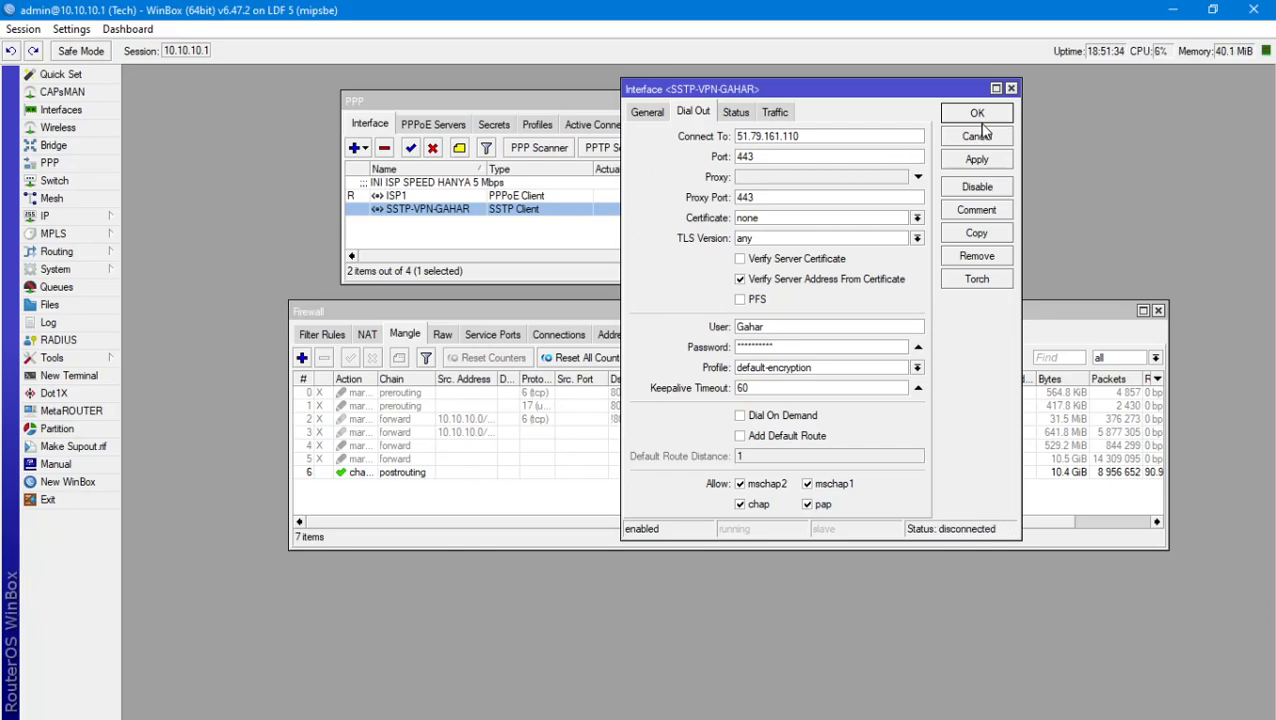
click(962, 162)
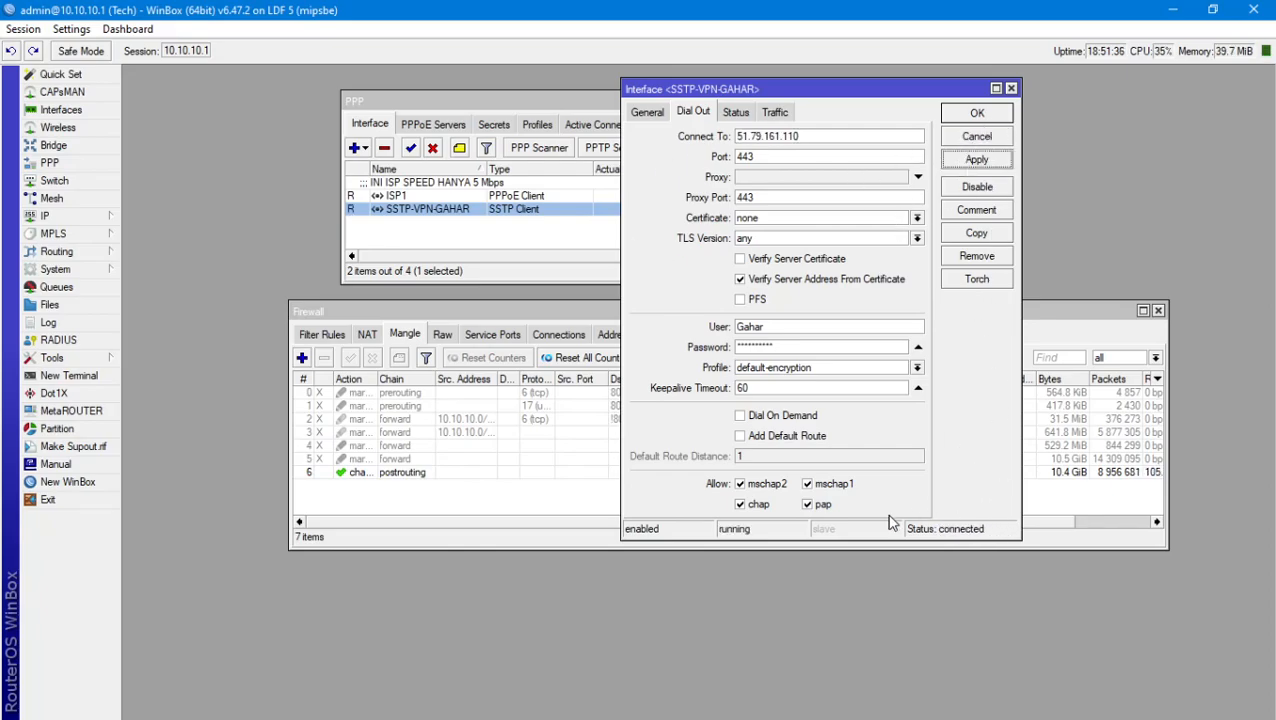
click(968, 118)
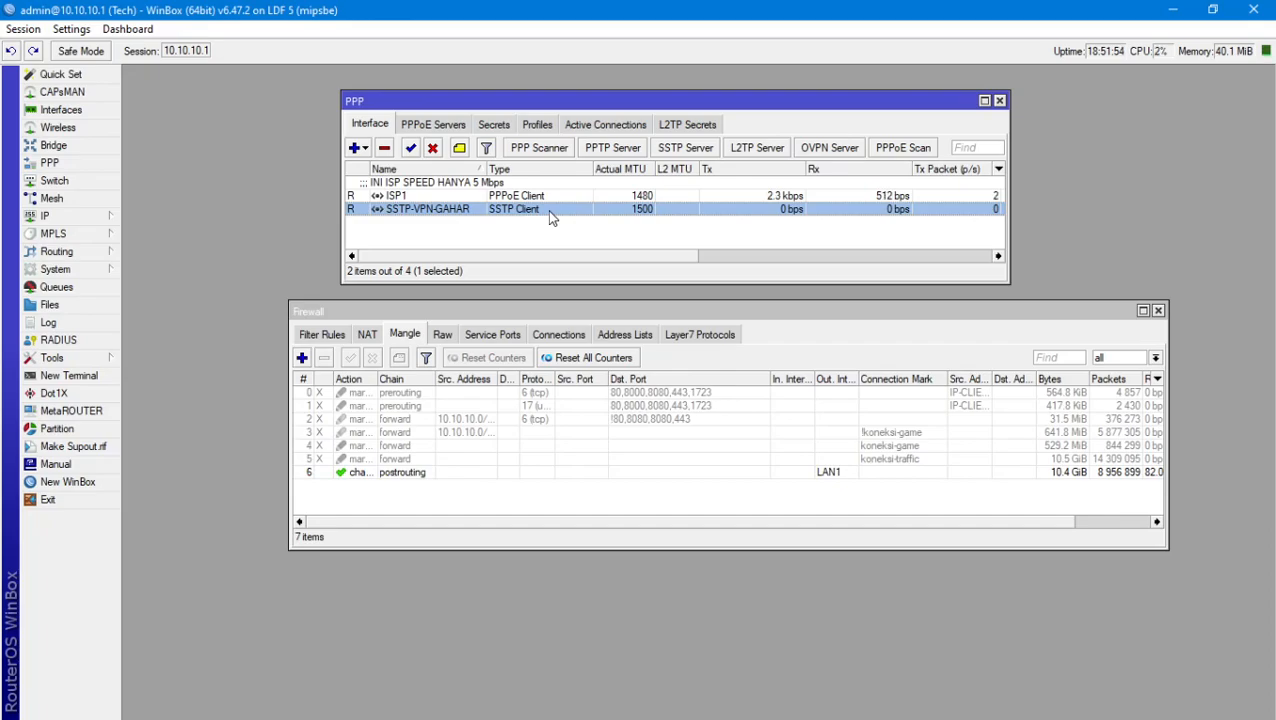
Delete the existing NAT masquerade rule whose outgoing interface is the SSTP VPN.
click(367, 335)
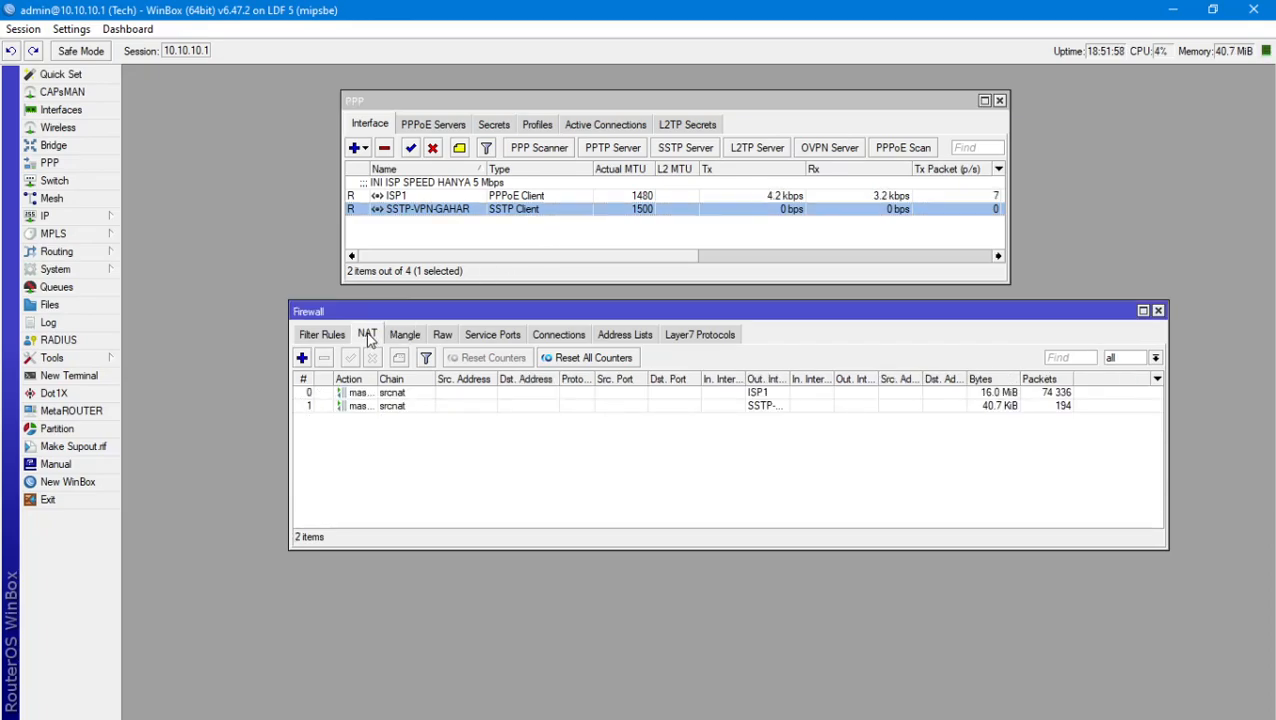
click(369, 404)
click(323, 358)
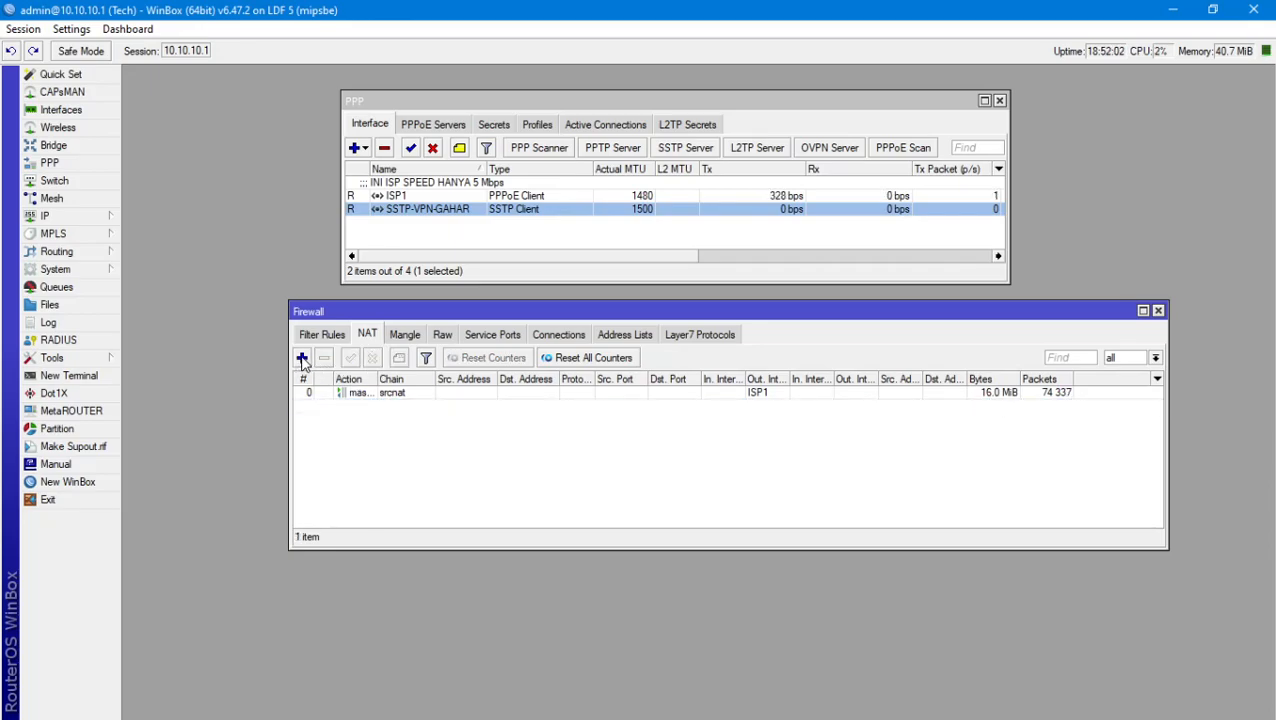
Start a new srcnat NAT rule with SSTP-VPN-GAHAR as the outgoing interface.
click(302, 358)
click(876, 229)
drag(938, 207, 820, 159)
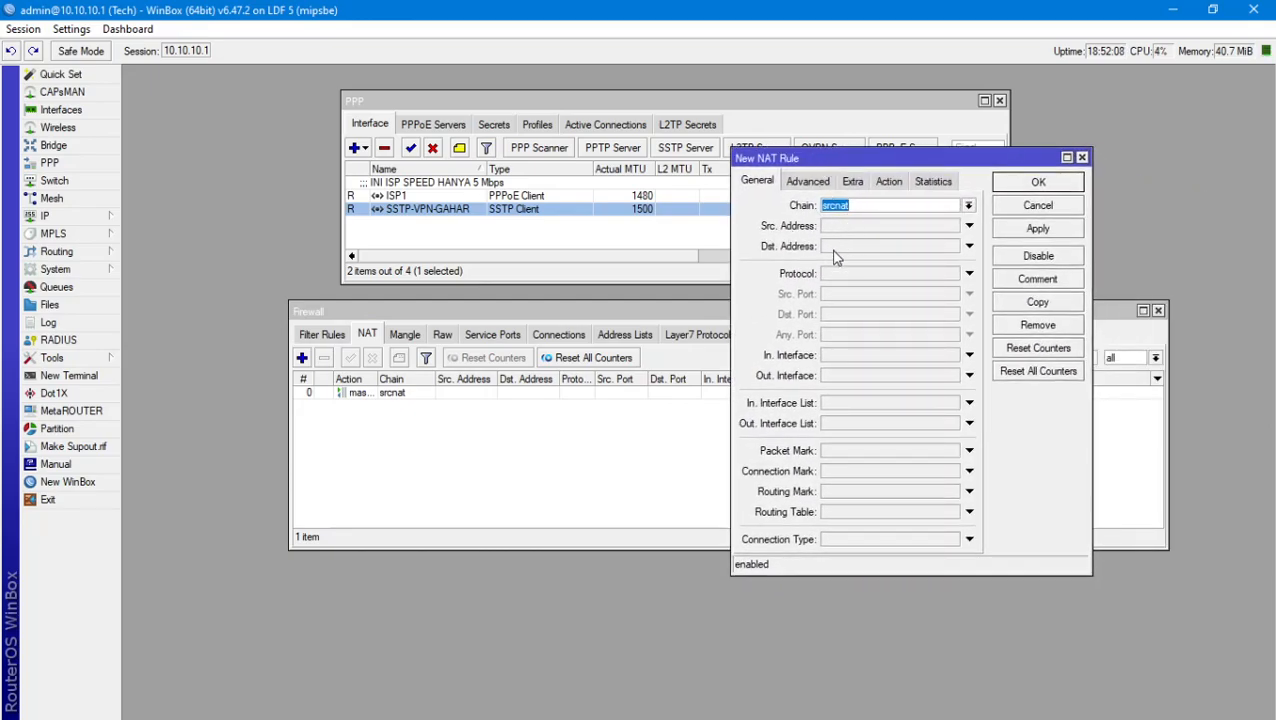
click(882, 374)
click(878, 374)
click(872, 407)
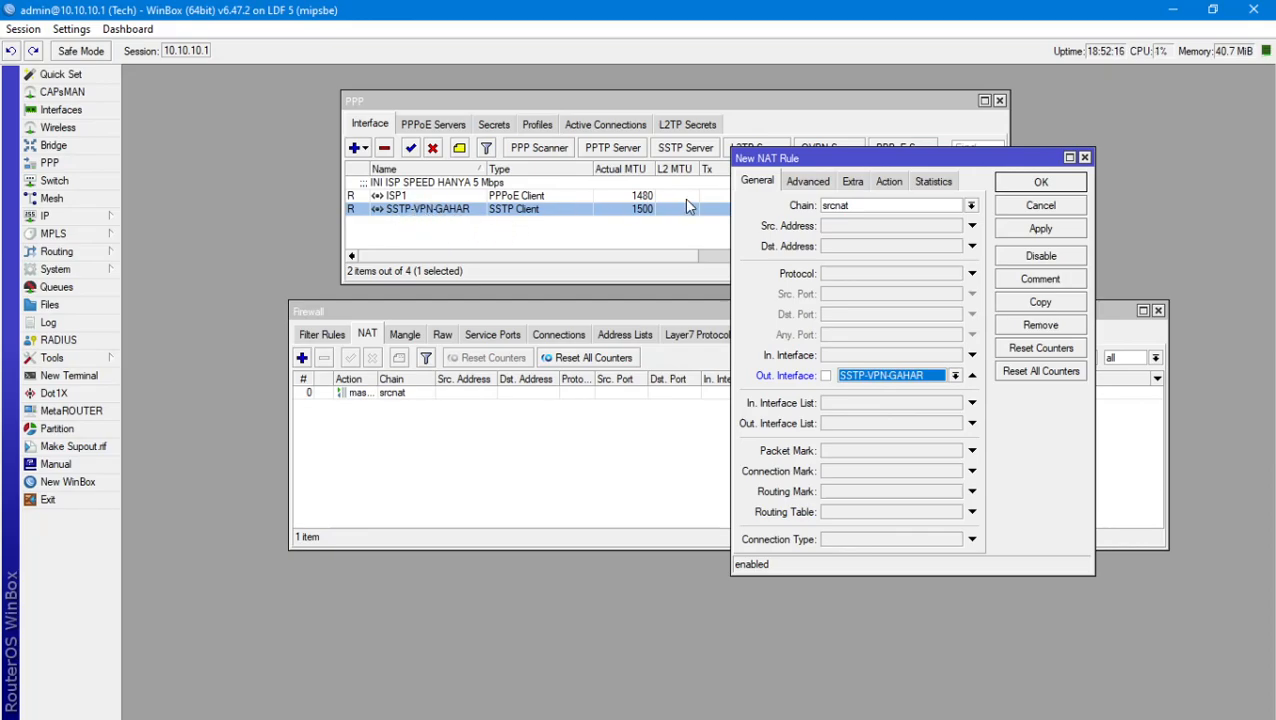
Set the new NAT rule's action to masquerade and save the rule.
click(889, 182)
click(852, 207)
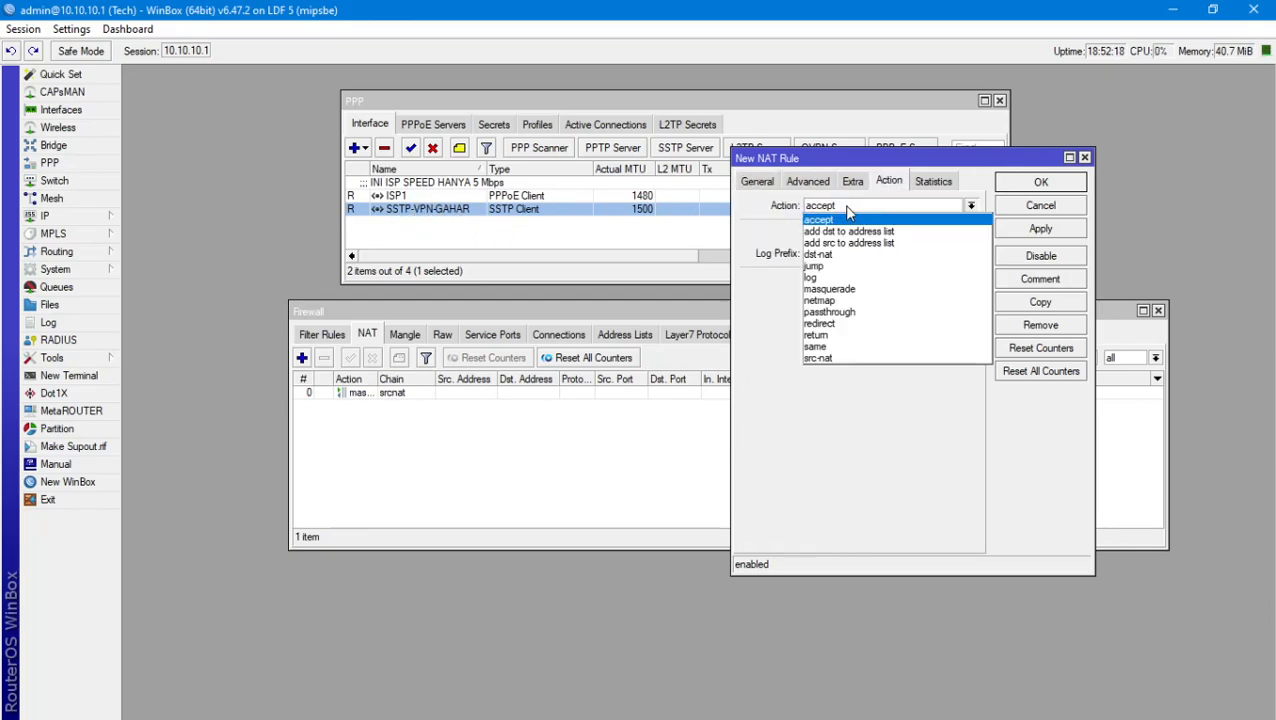
click(860, 290)
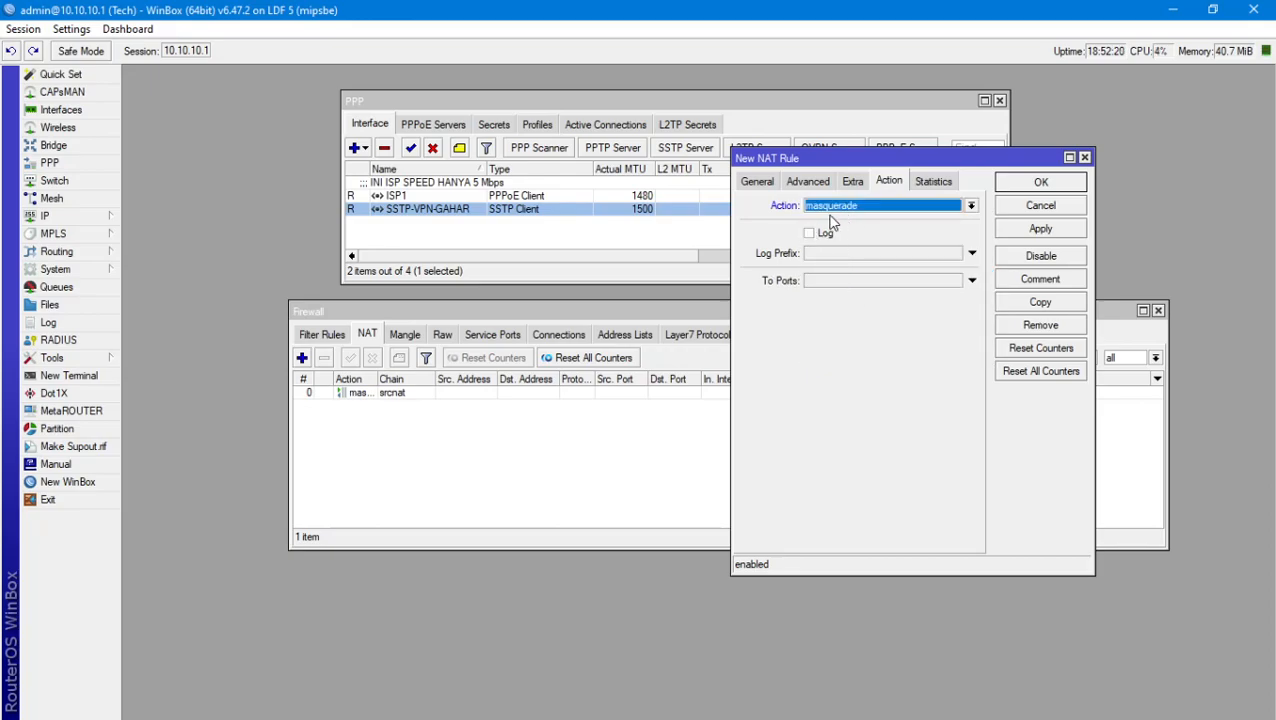
click(1038, 182)
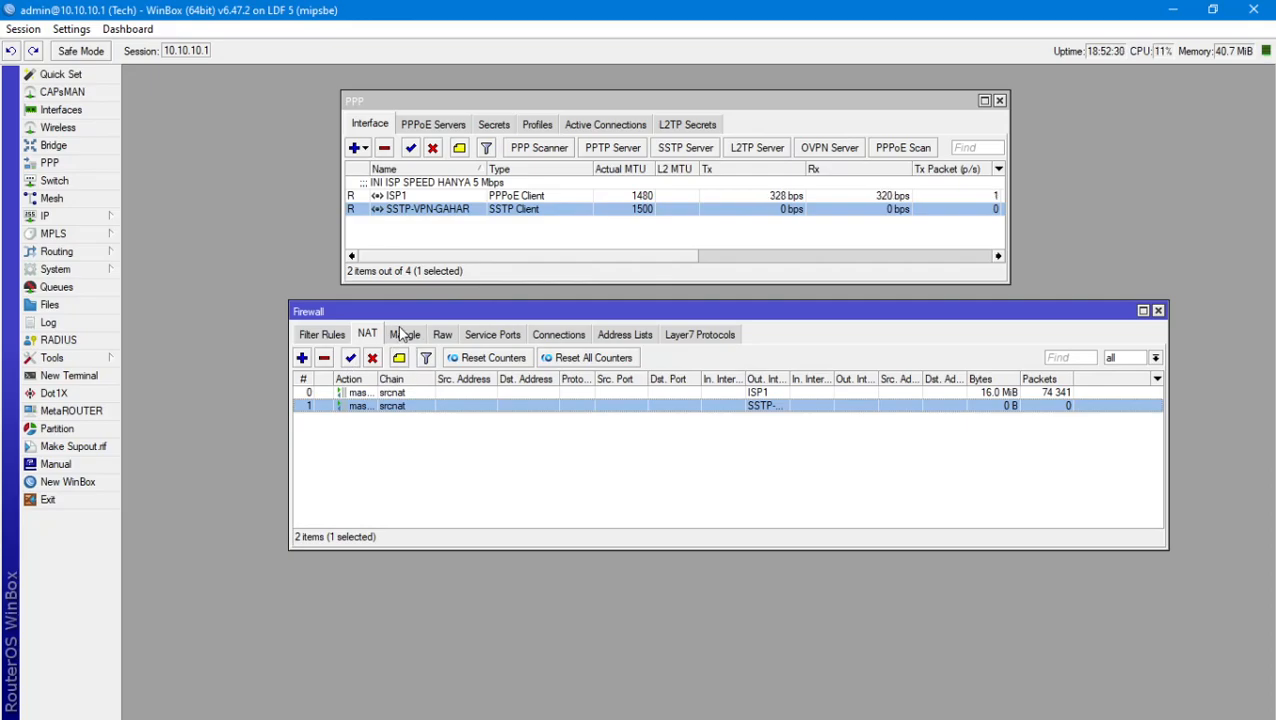
Delete the two disabled prerouting mangle rules for TCP and UDP ports 80,8000,8080,443,1723.
click(403, 335)
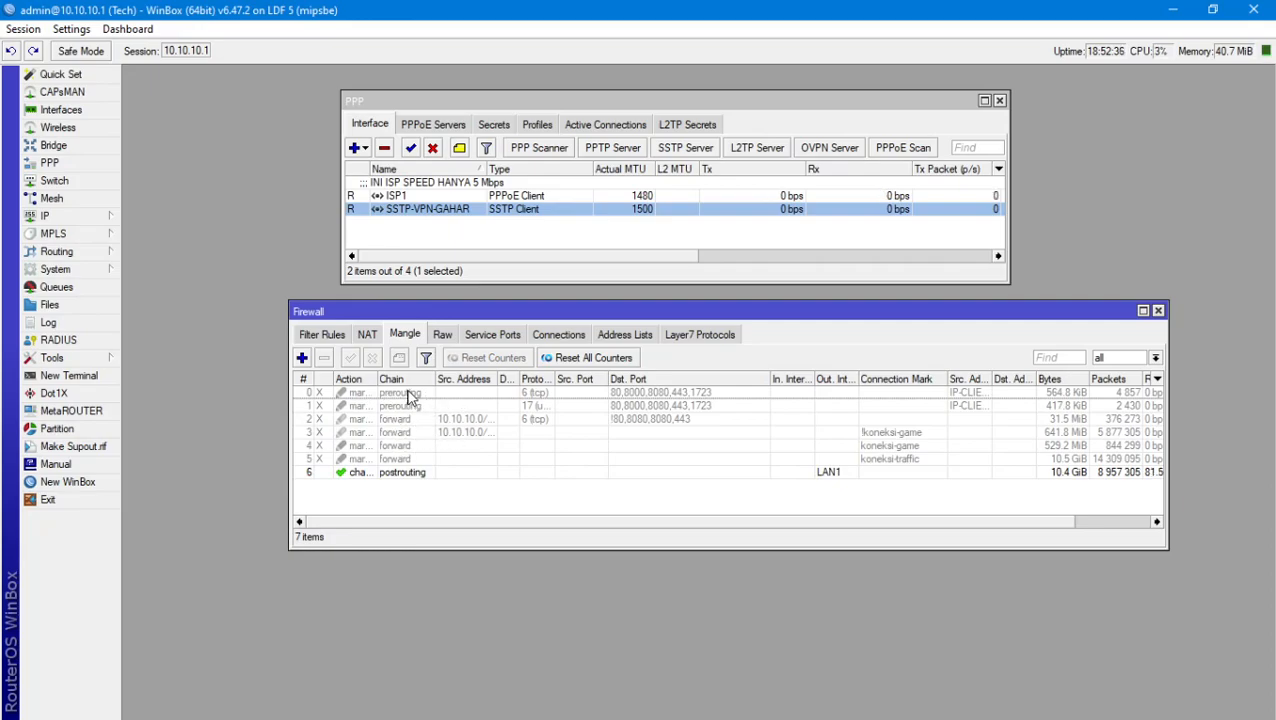
click(380, 394)
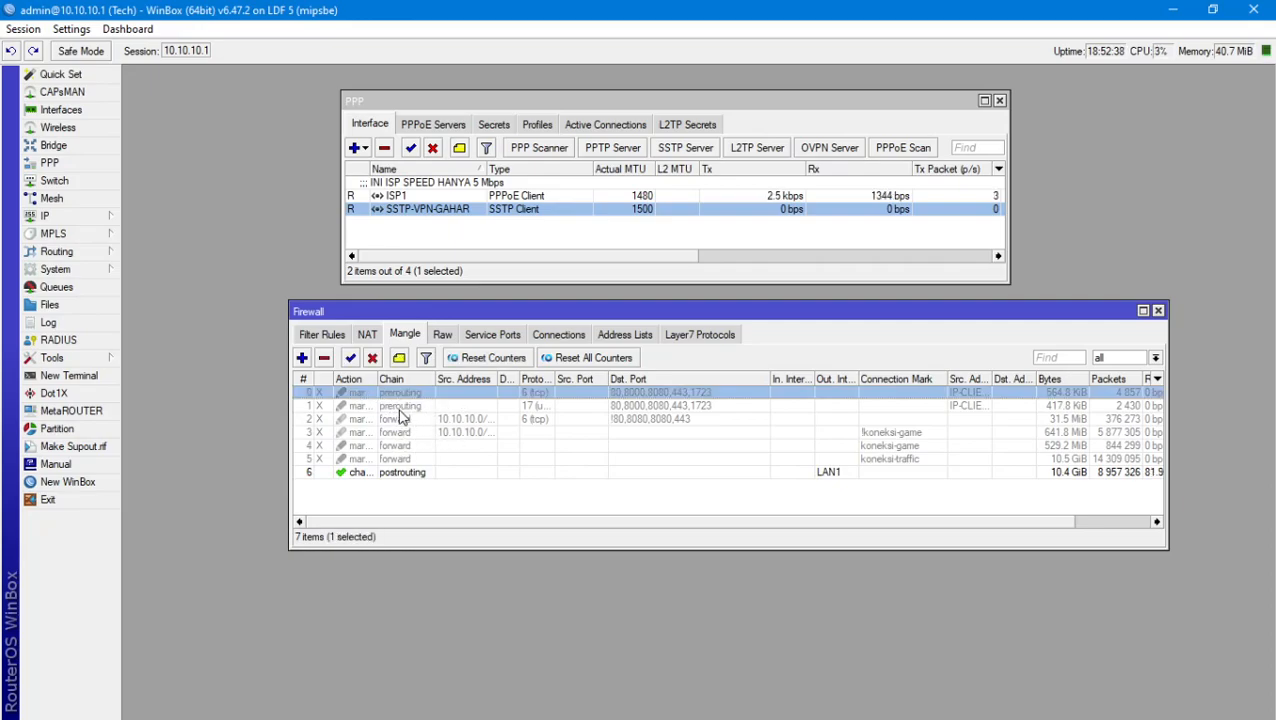
ctrl+click(400, 408)
click(324, 357)
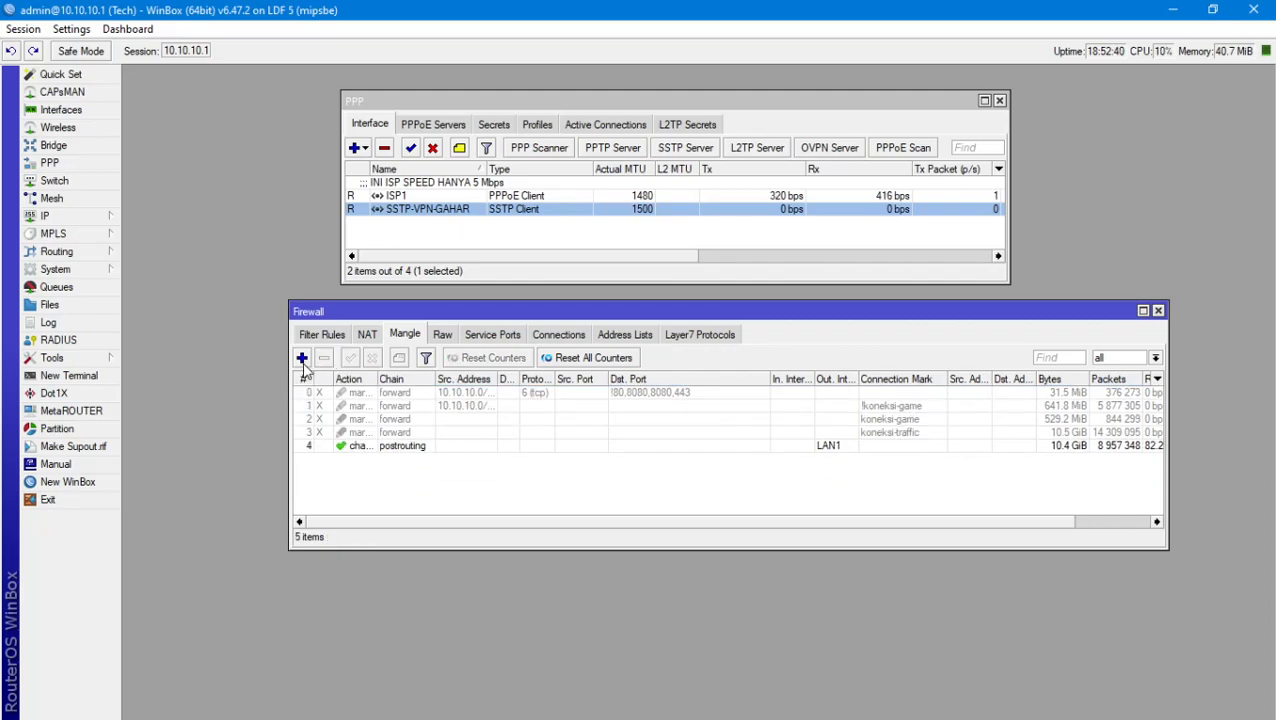
Start a new prerouting mangle rule for protocol 6 (tcp) and enter its destination ports, beginning with 80.
click(301, 357)
drag(837, 291, 735, 191)
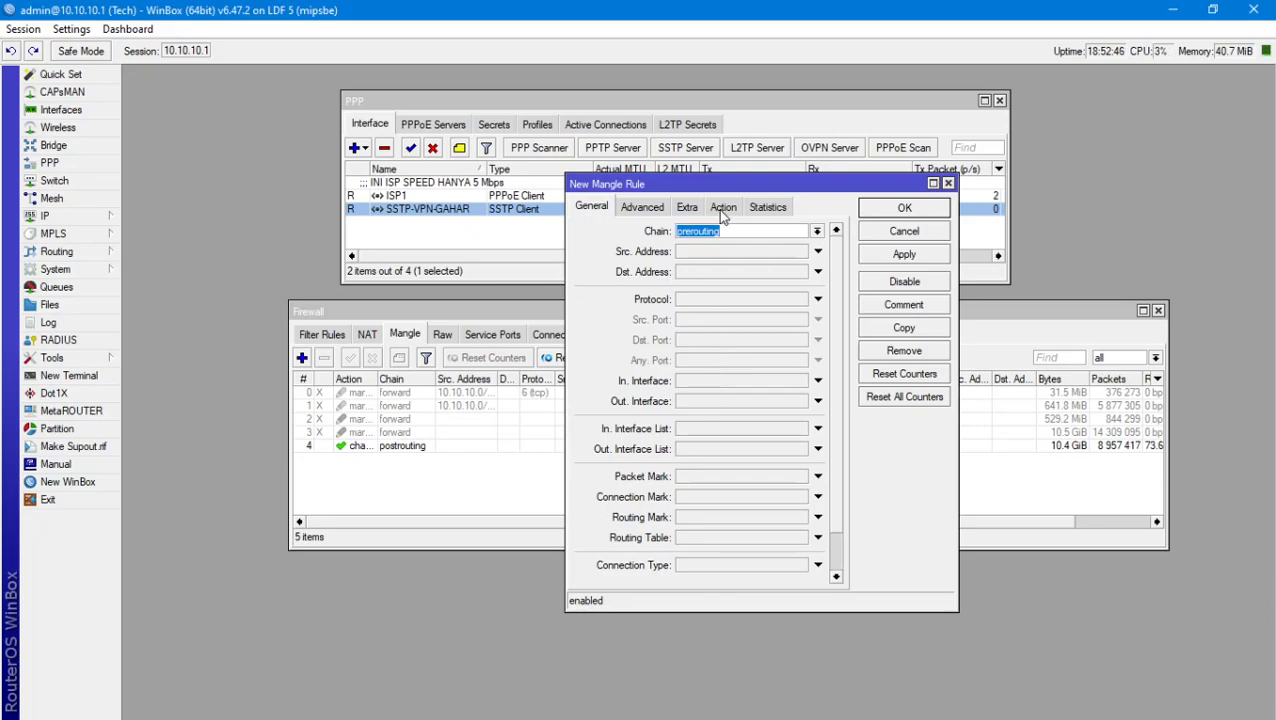
click(723, 208)
click(590, 207)
click(740, 299)
click(739, 339)
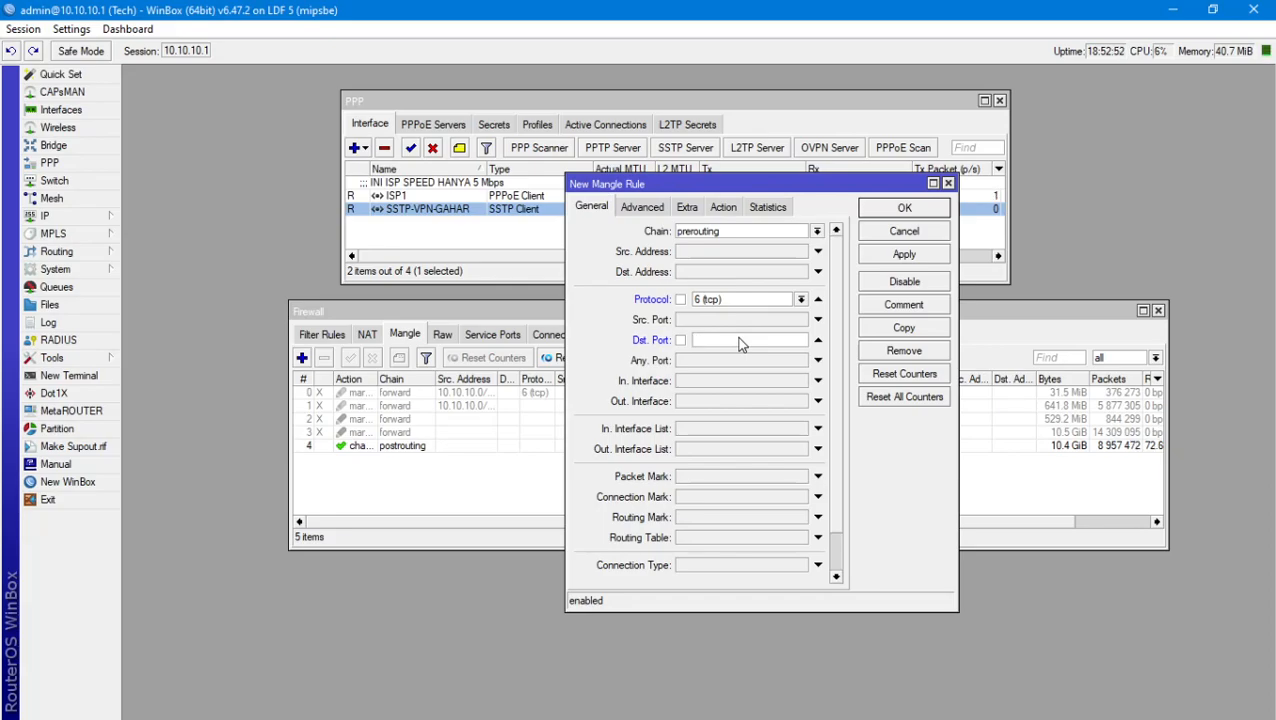
text(80)
text(.800)
Set the mangle rule's action to mark routing with the new routing mark mr-gahar.
click(723, 207)
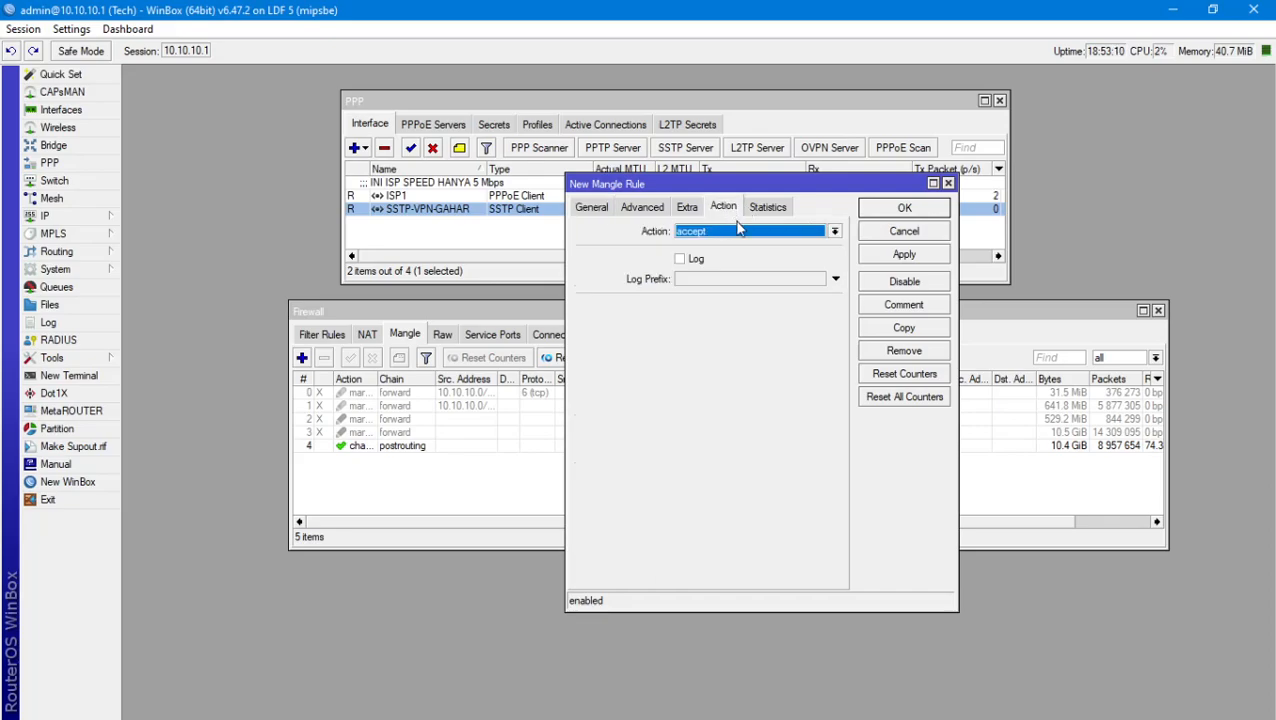
click(745, 231)
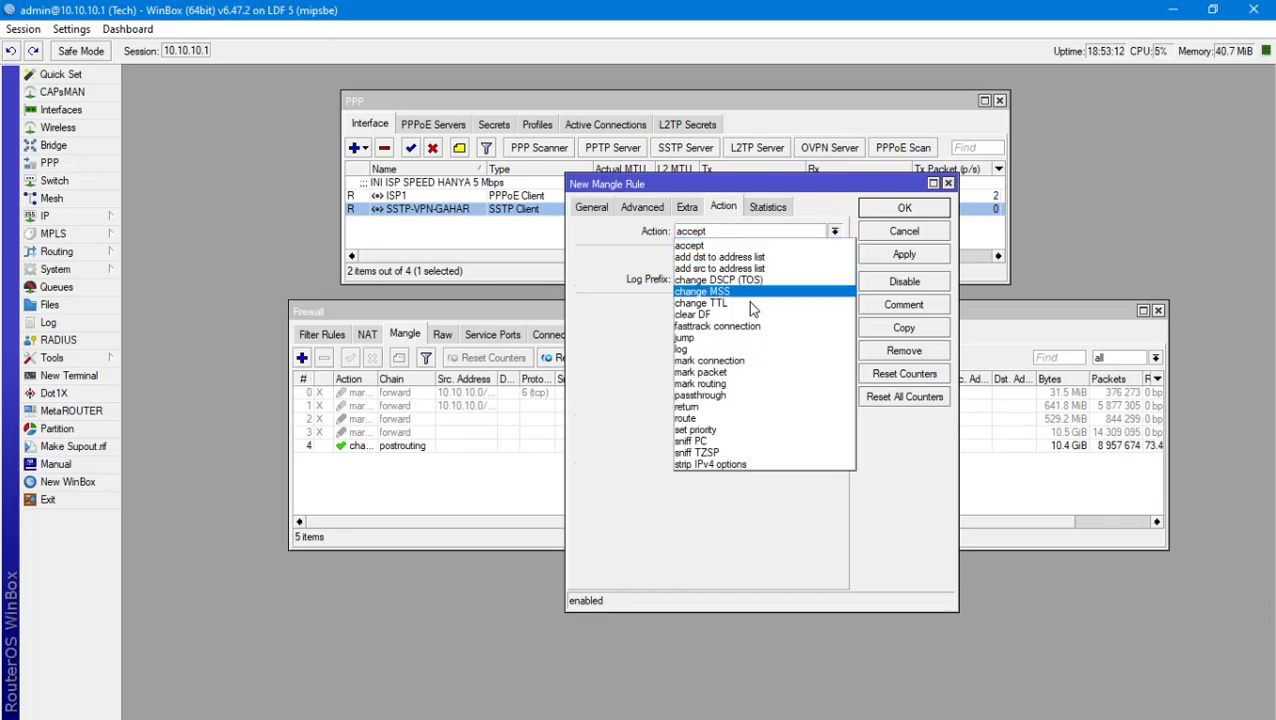
click(765, 384)
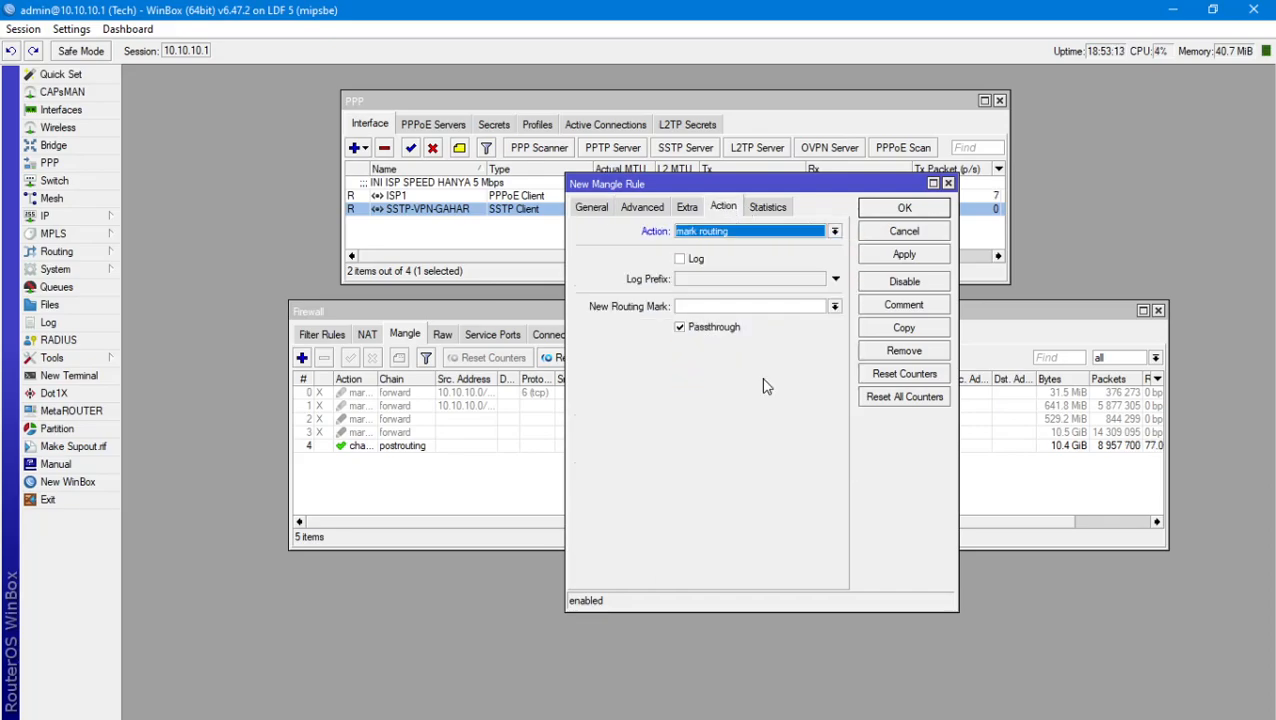
click(731, 304)
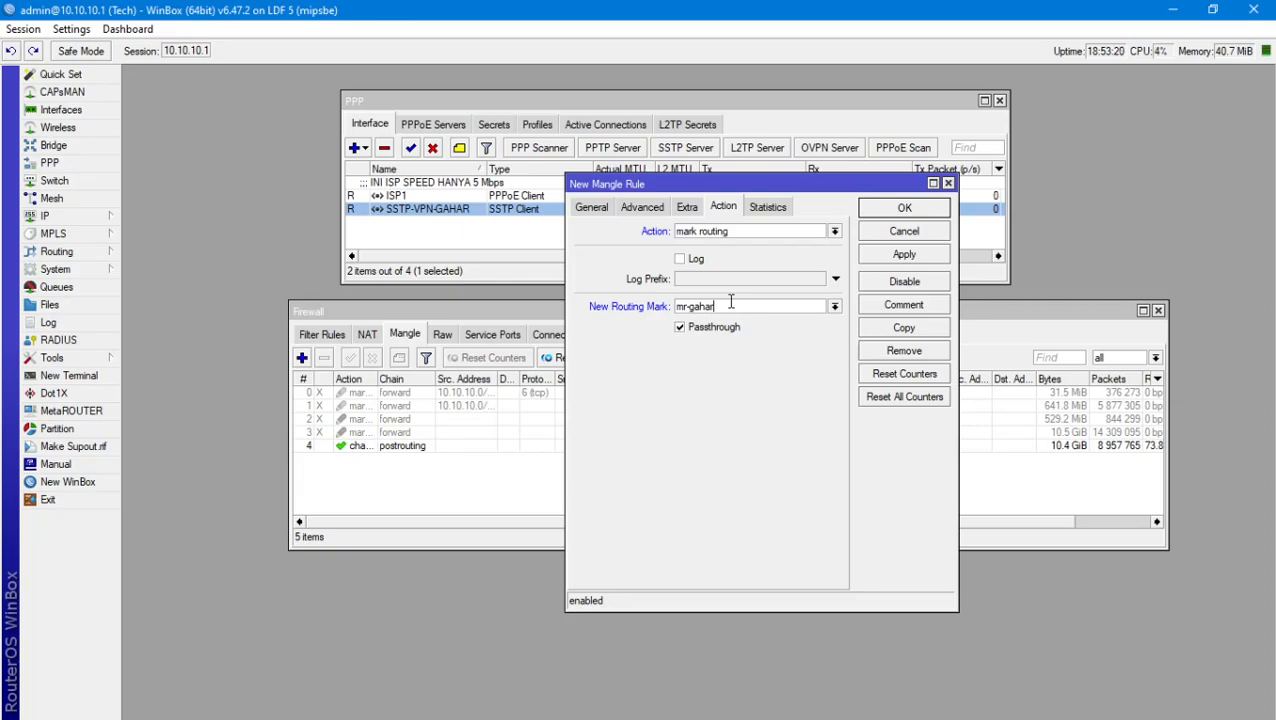
click(680, 328)
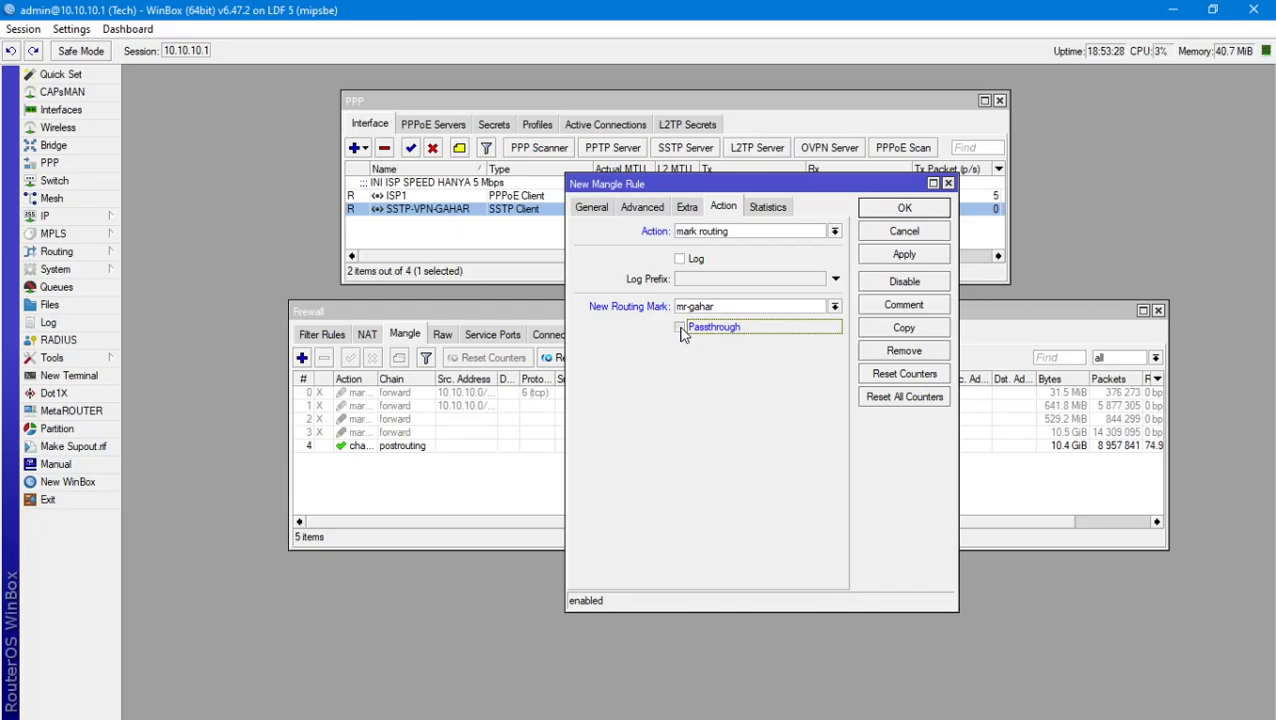
click(680, 329)
drag(742, 186, 776, 181)
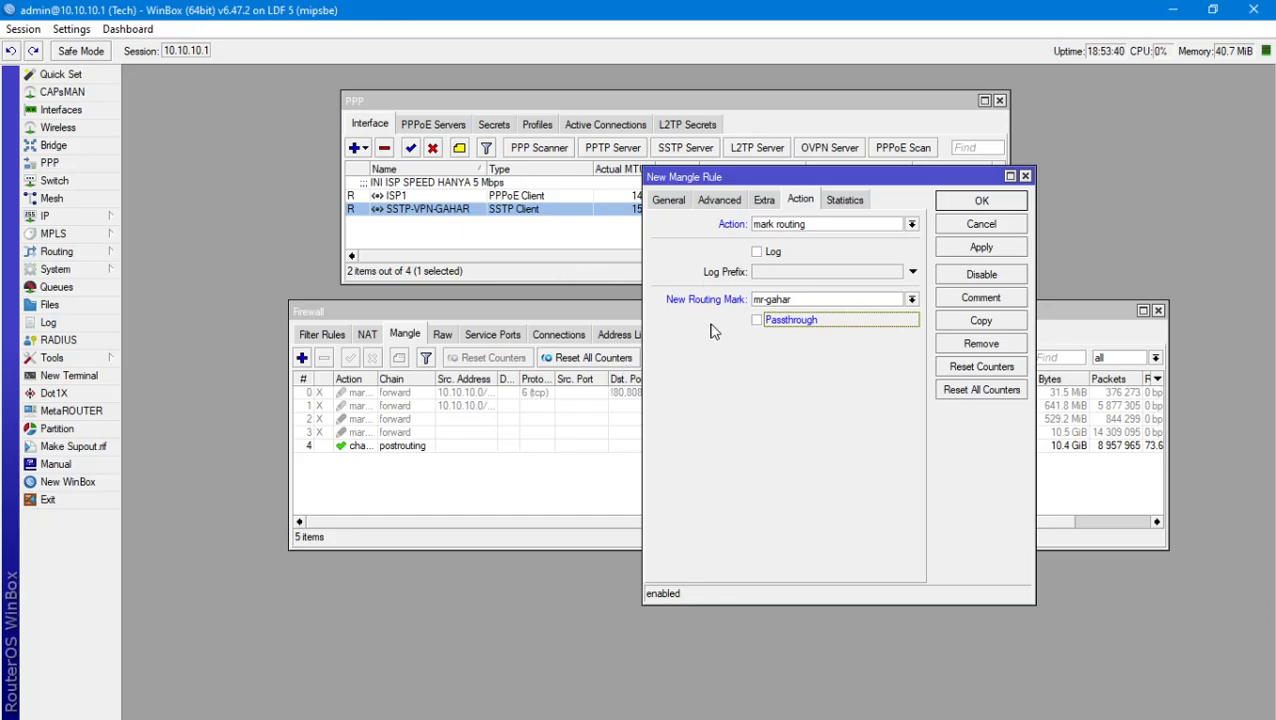
click(757, 321)
drag(792, 182, 687, 214)
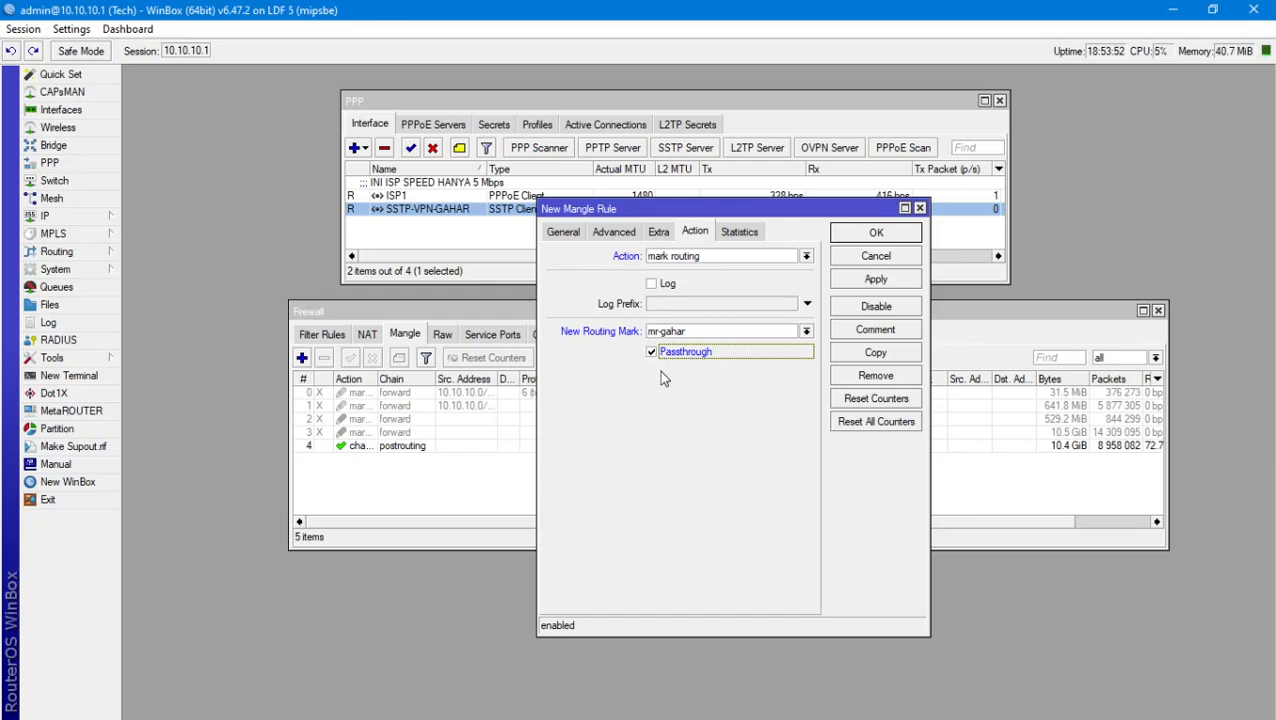
Save the TCP mark-routing mangle rule and move it to the top of the mangle list.
click(840, 234)
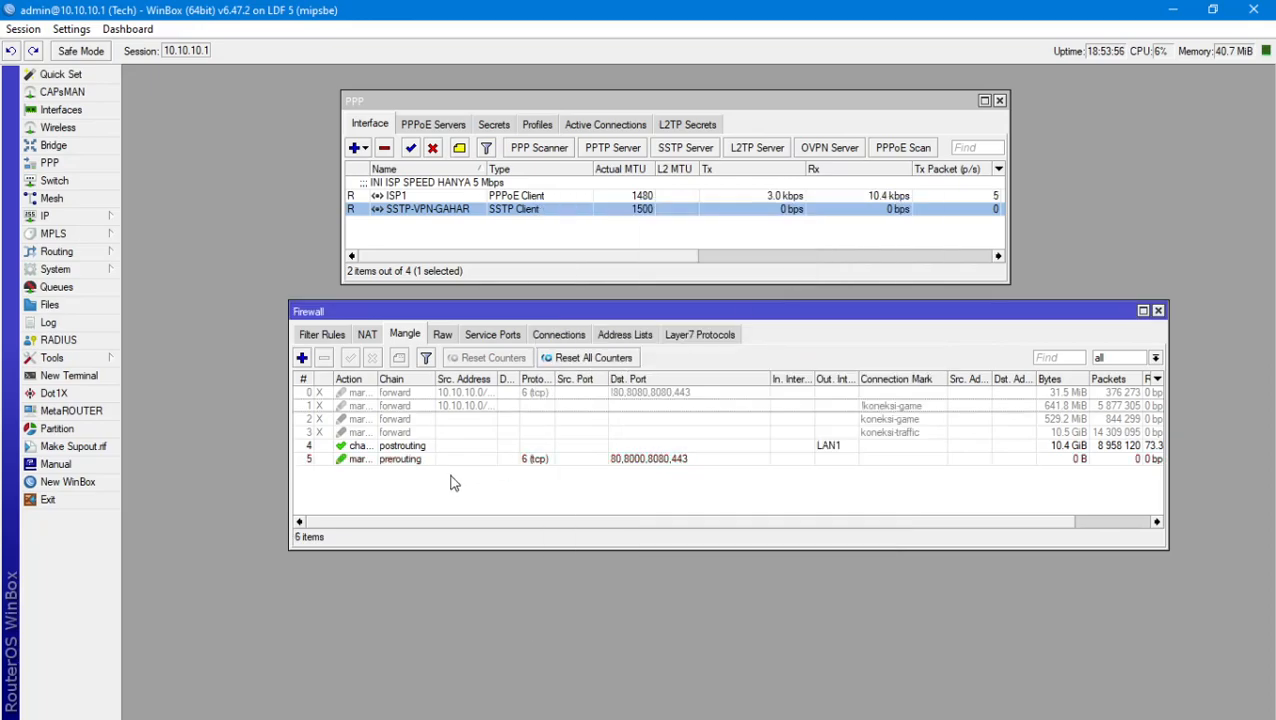
click(424, 462)
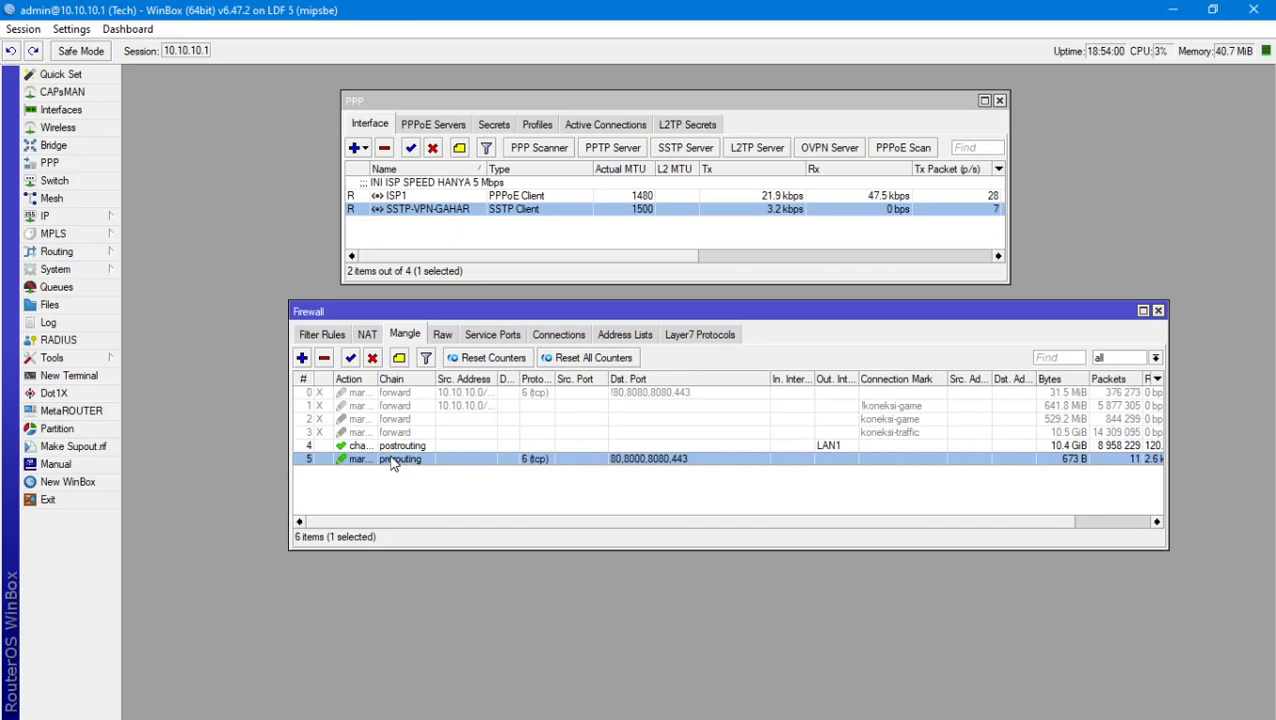
drag(362, 465, 361, 401)
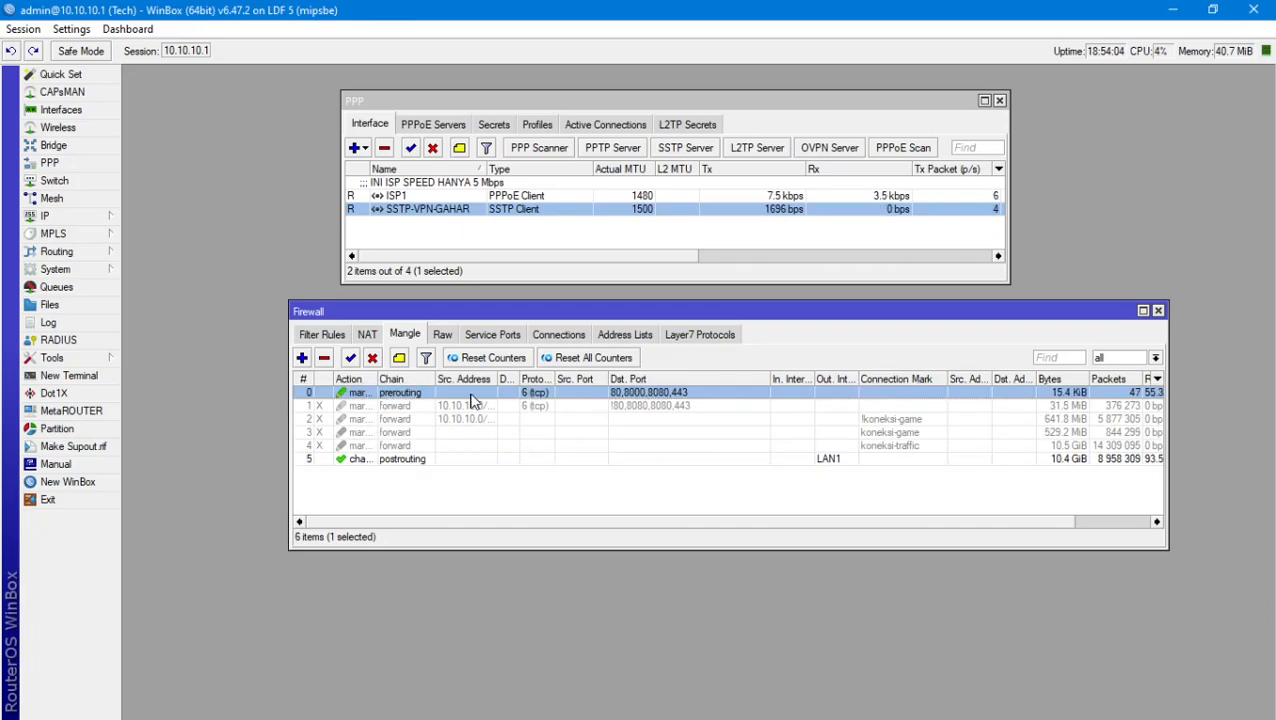
Duplicate the TCP prerouting mangle rule, set the copy's protocol to udp, and save it.
double_click(472, 394)
click(875, 354)
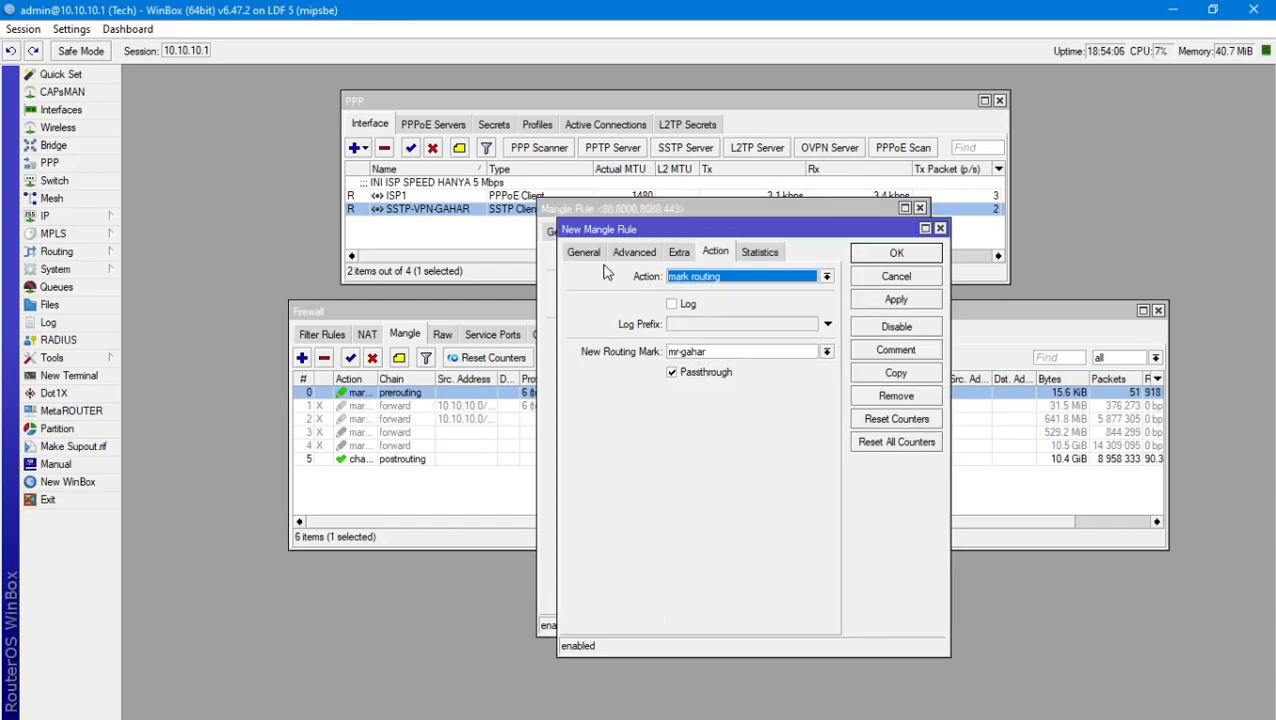
click(585, 252)
click(792, 344)
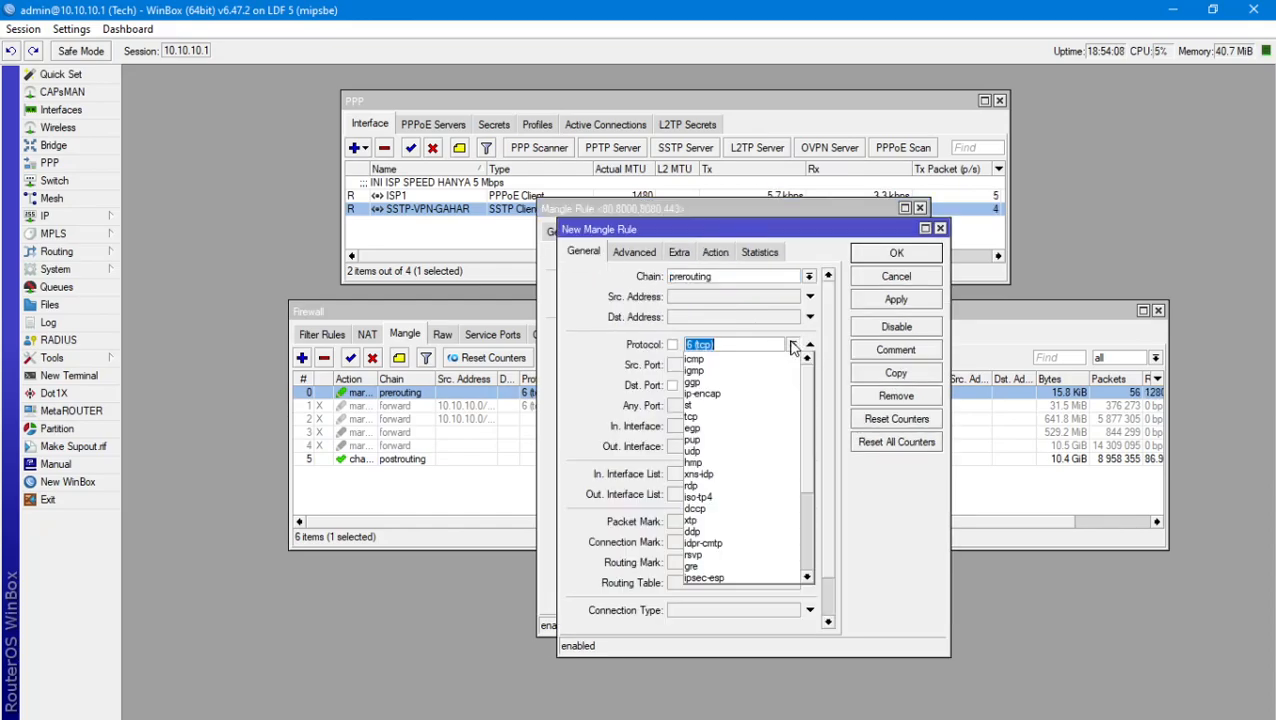
click(743, 451)
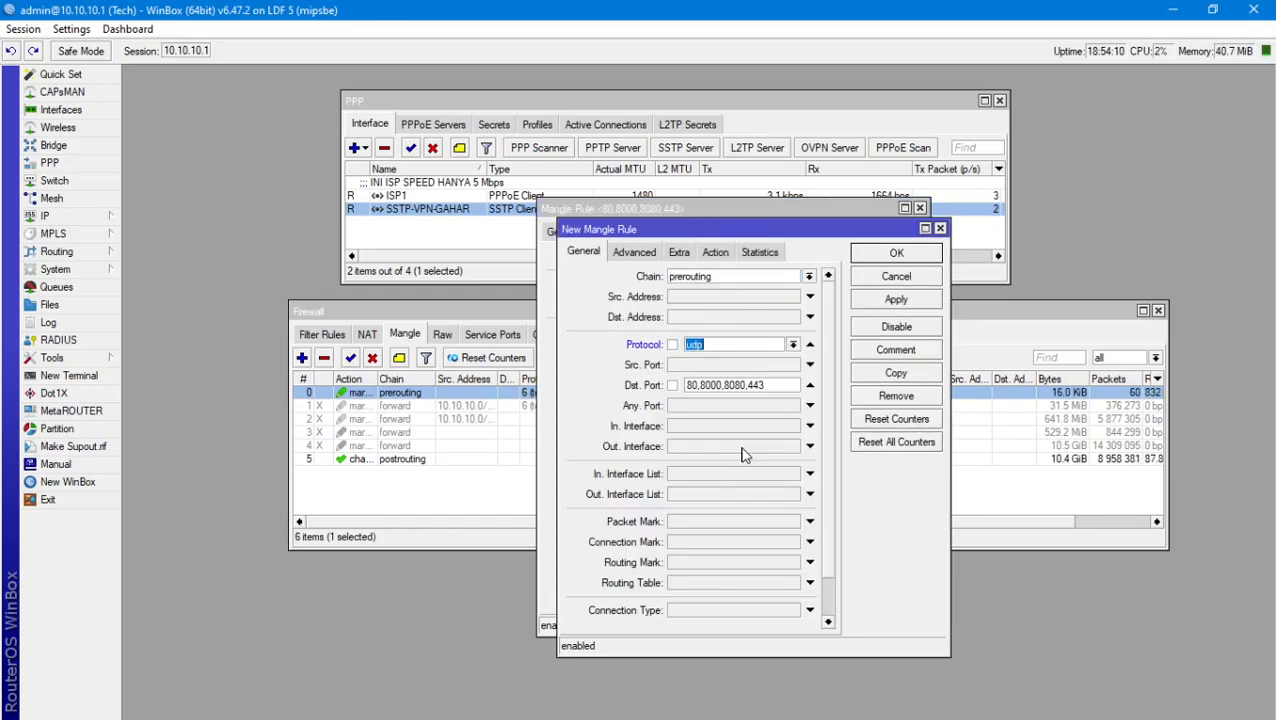
click(896, 253)
click(871, 256)
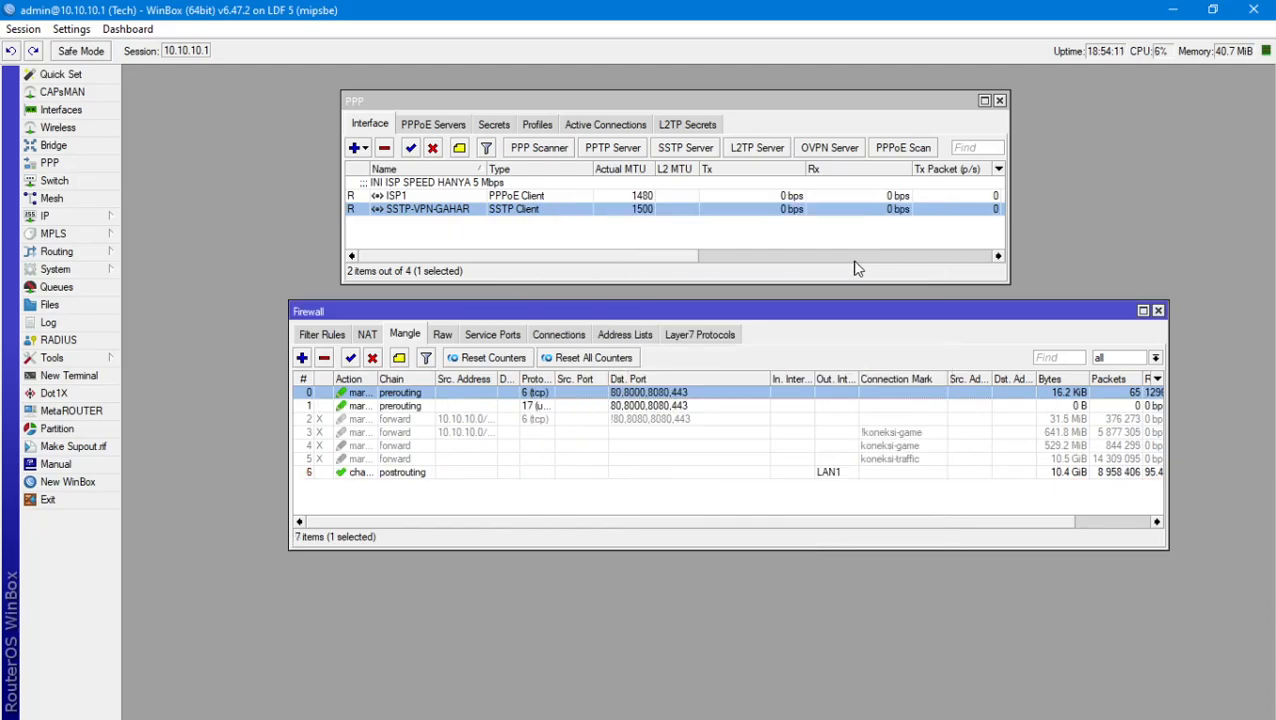
Keep the mangle list in rule-number order and review the new TCP and UDP prerouting rules.
click(431, 381)
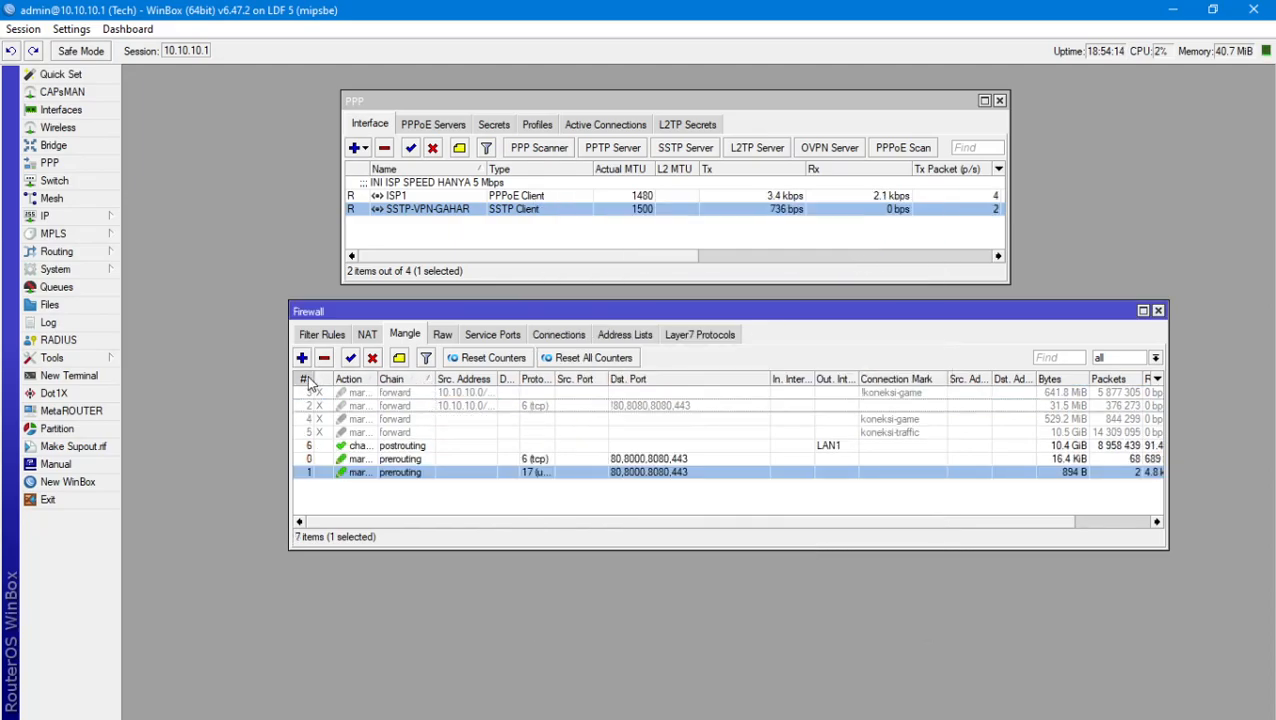
click(307, 378)
click(407, 394)
click(407, 405)
click(407, 394)
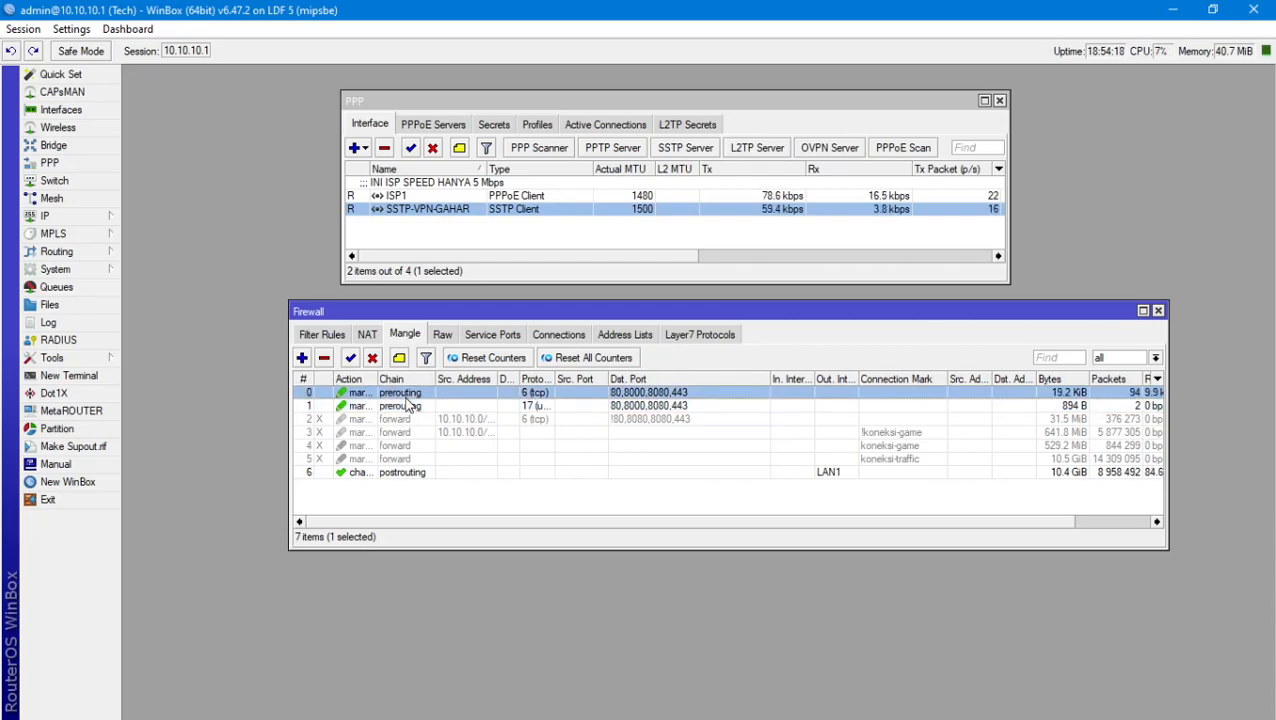
click(405, 406)
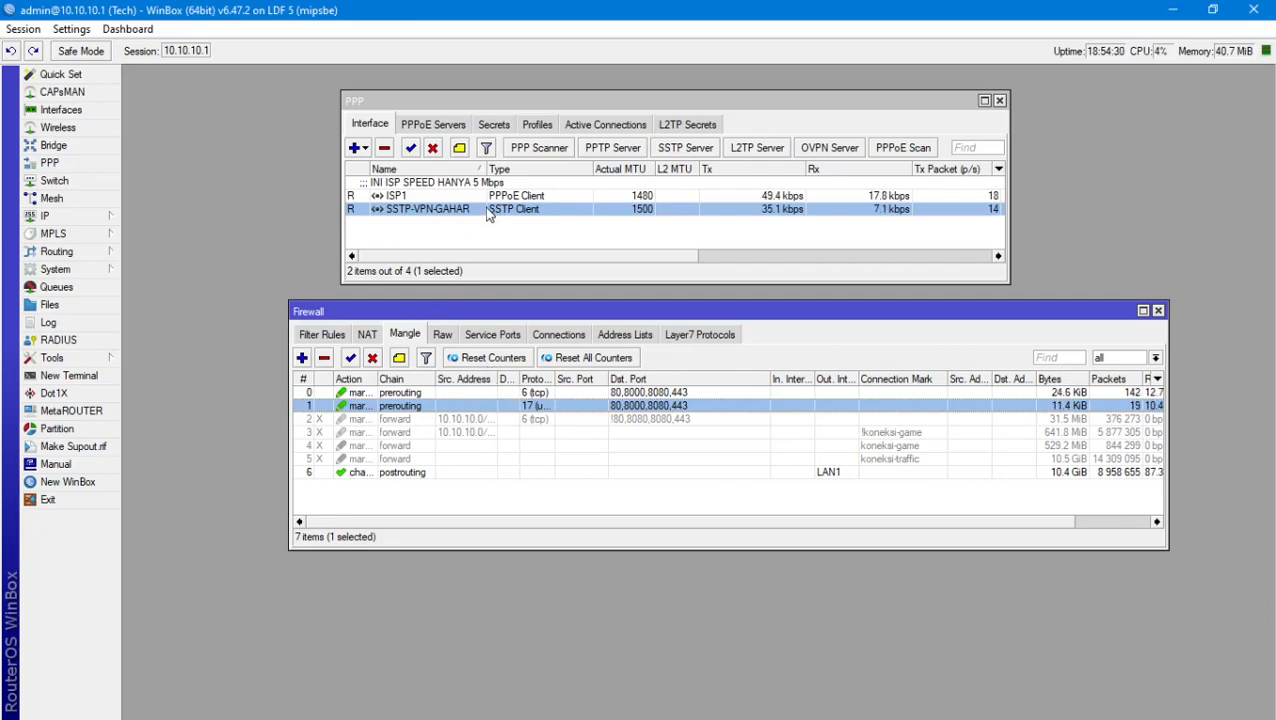
Delete the existing 0.0.0.0/0 route via SSTP-VPN-GAHAR with routing mark mr-gahar, and close the route list.
click(100, 217)
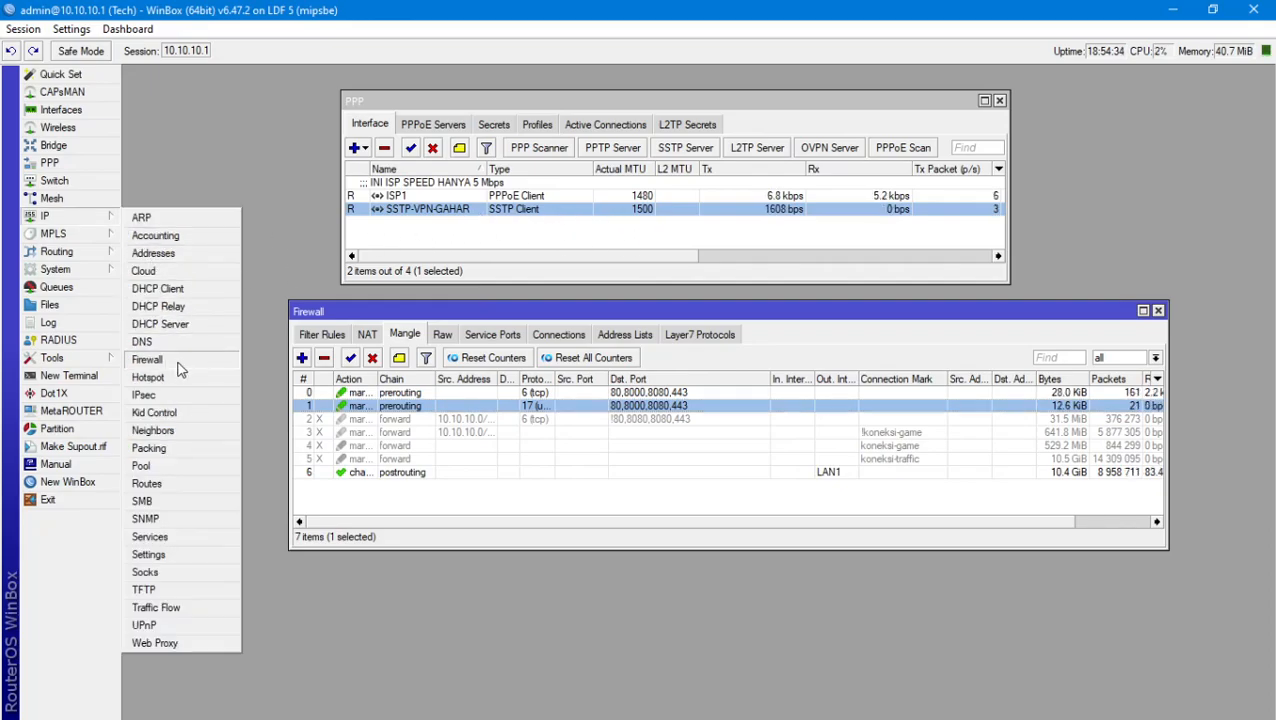
click(147, 484)
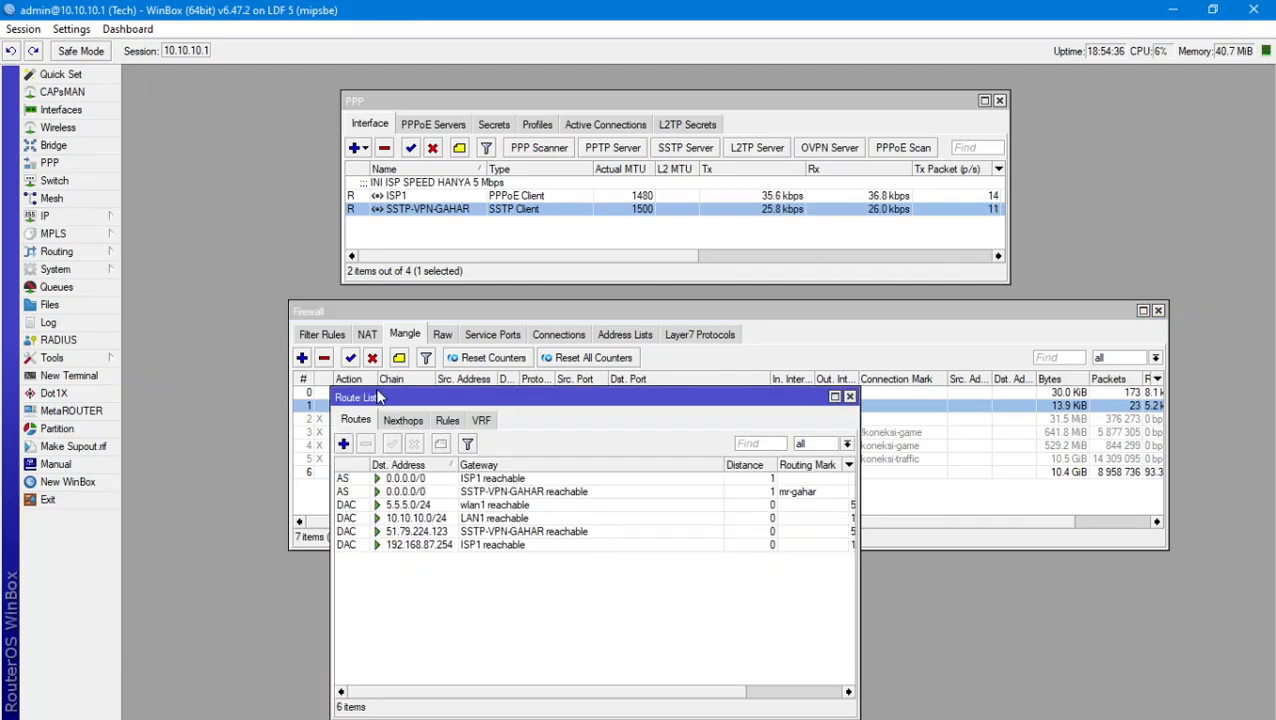
click(556, 492)
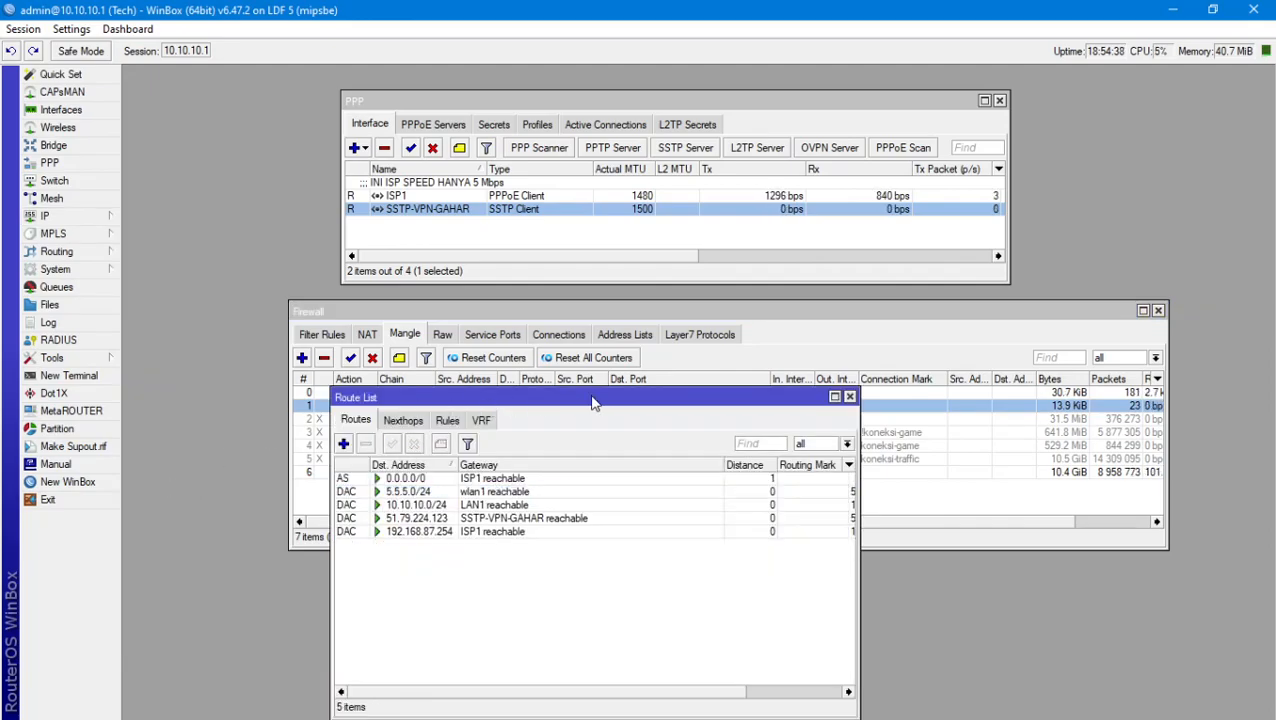
click(849, 396)
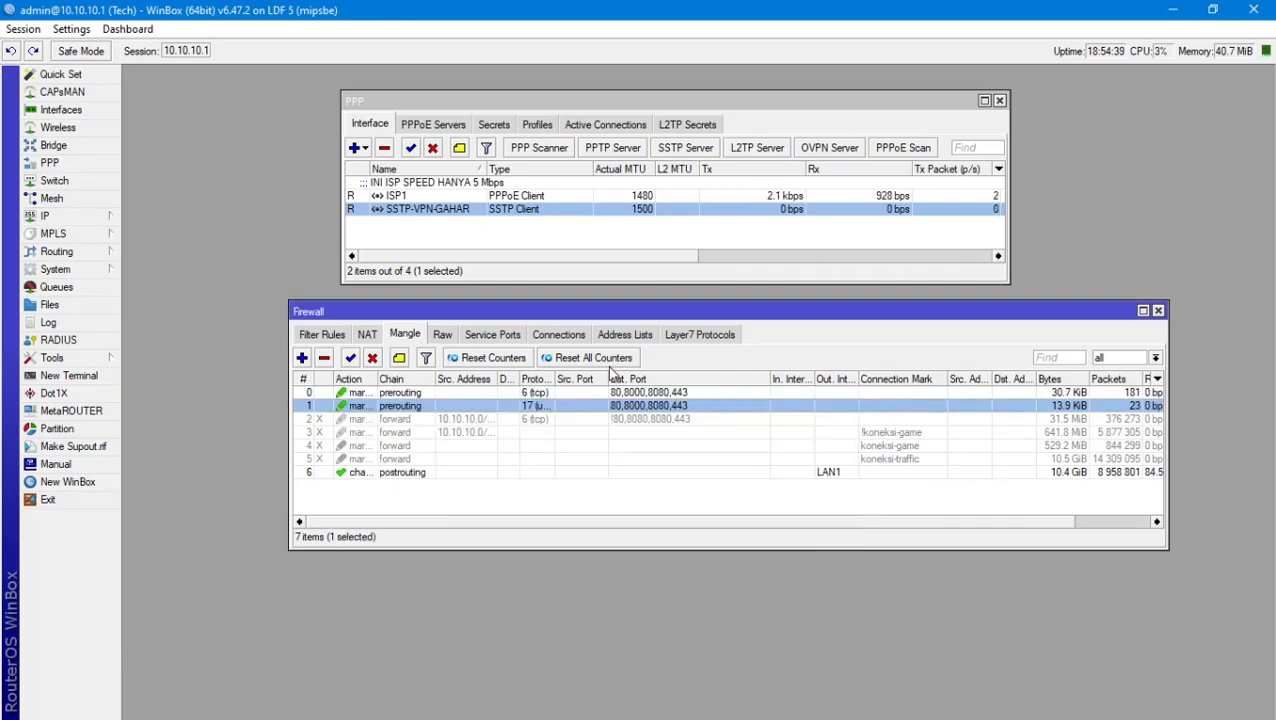
Start a new 0.0.0.0/0 route with gateway SSTP-VPN-GAHAR and the gateway check set to ping.
click(78, 222)
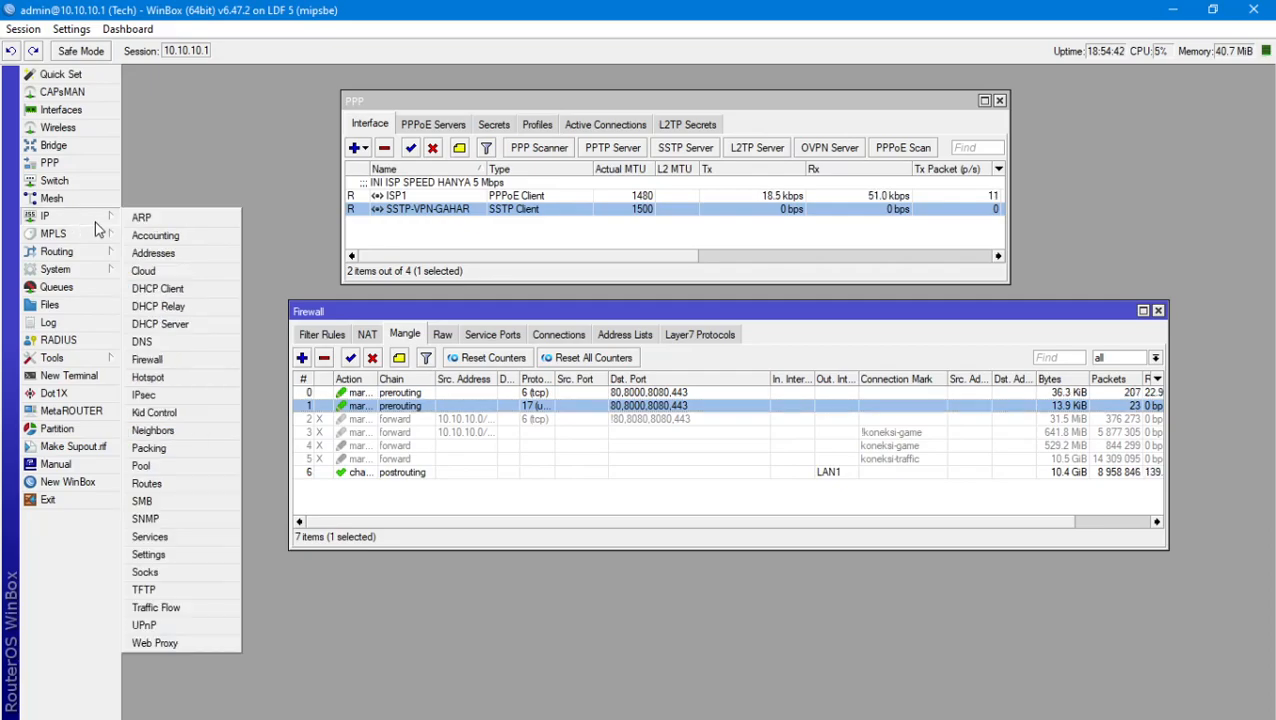
click(148, 483)
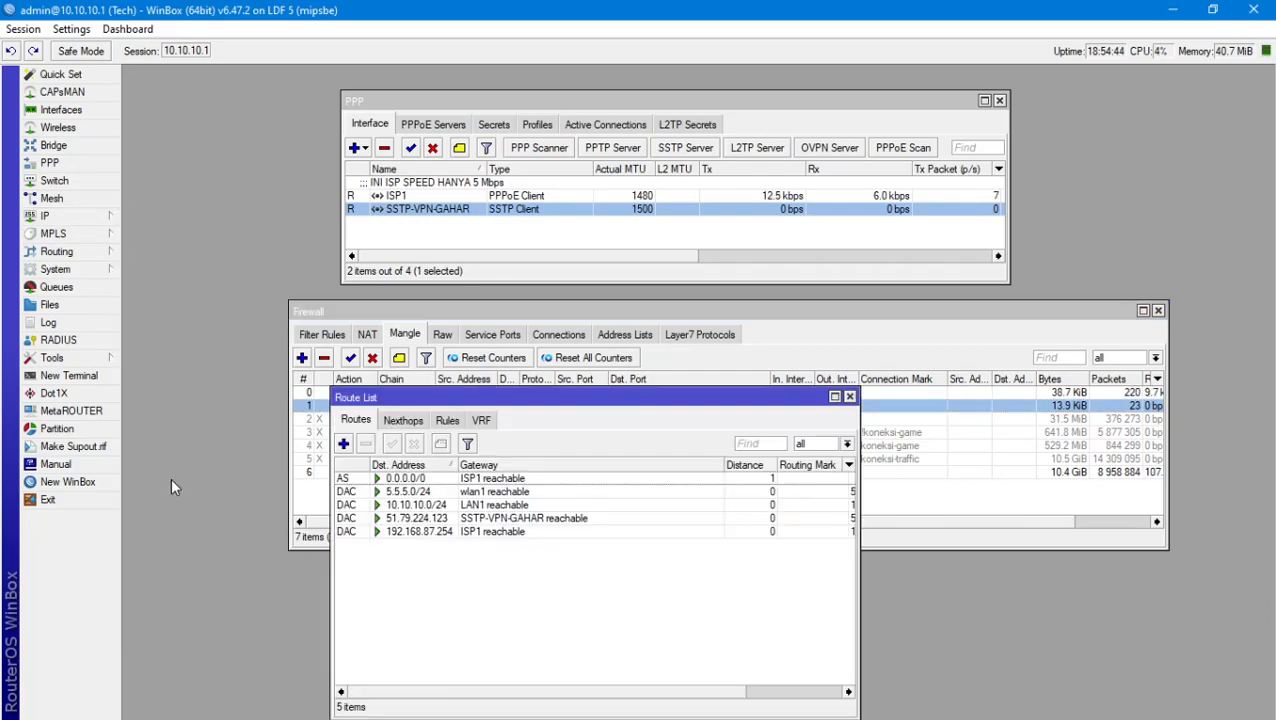
click(347, 444)
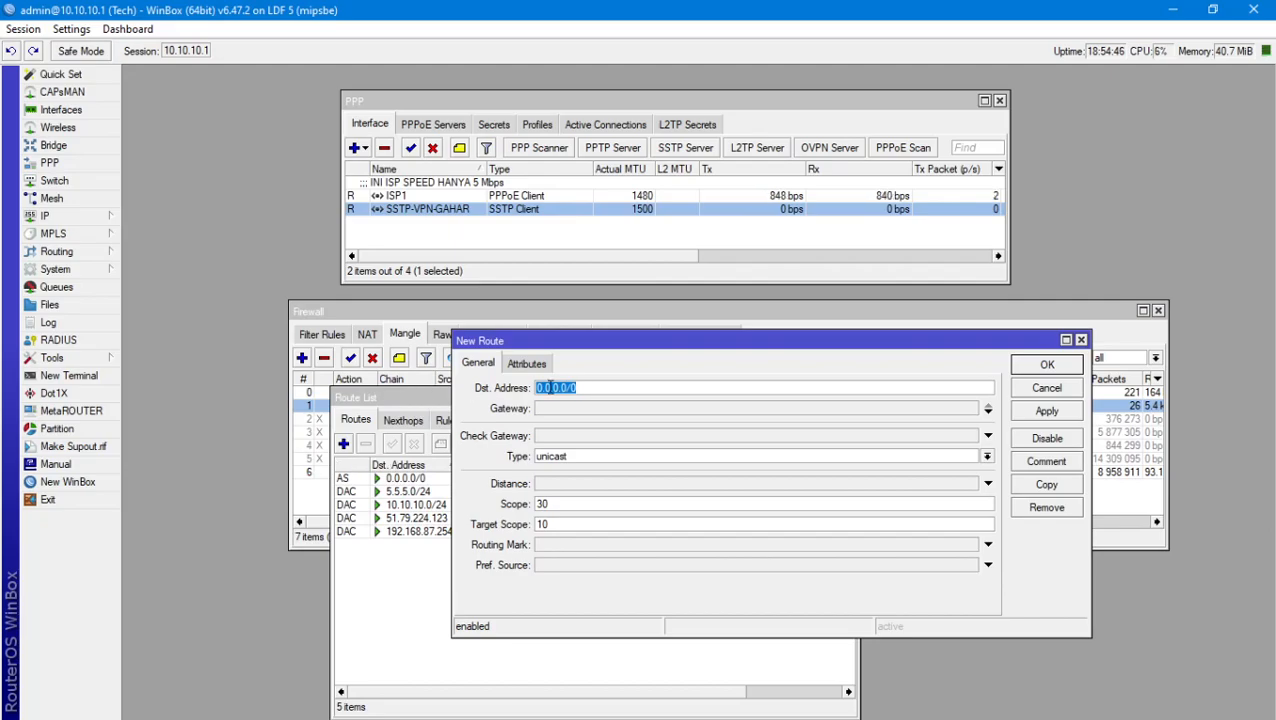
click(566, 409)
click(705, 410)
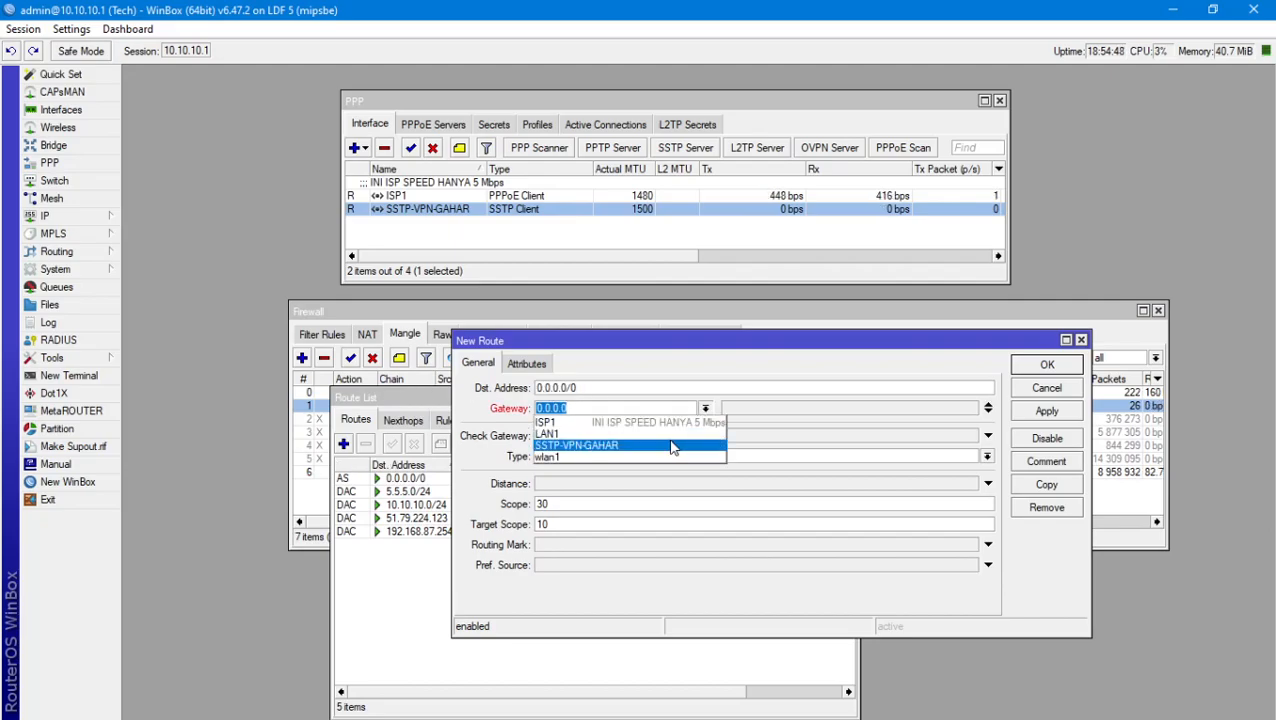
click(576, 445)
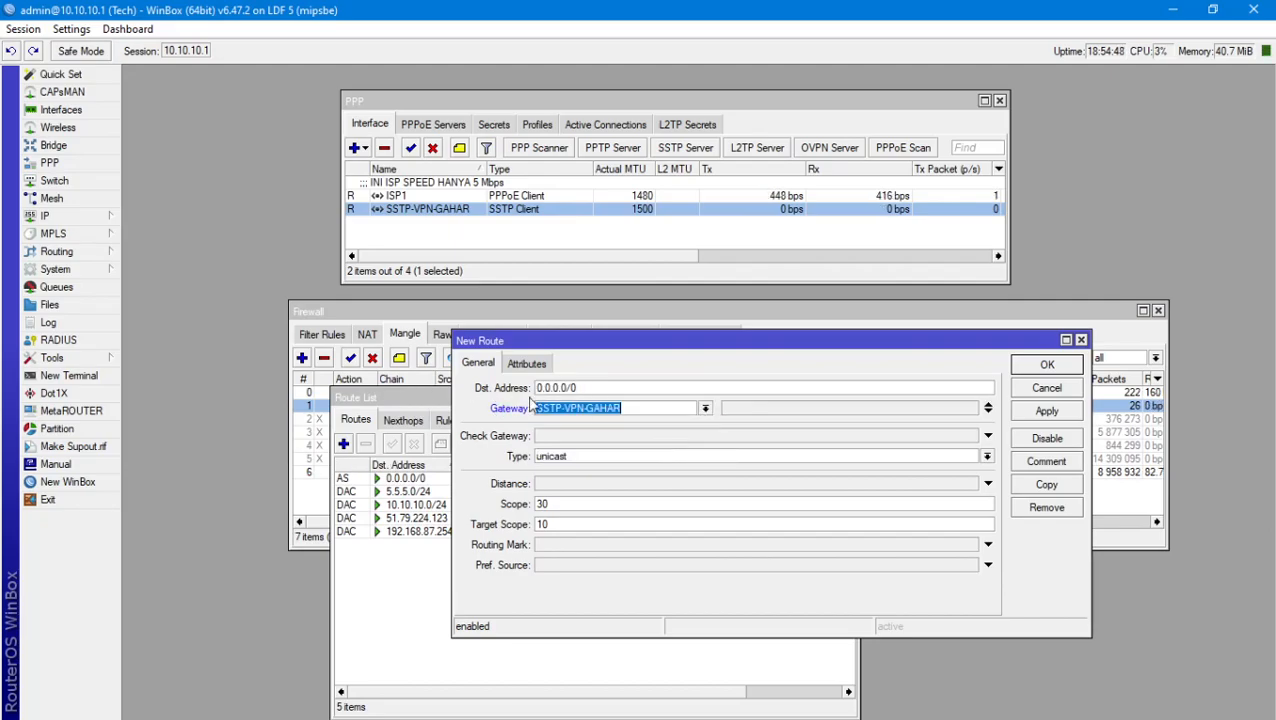
click(598, 436)
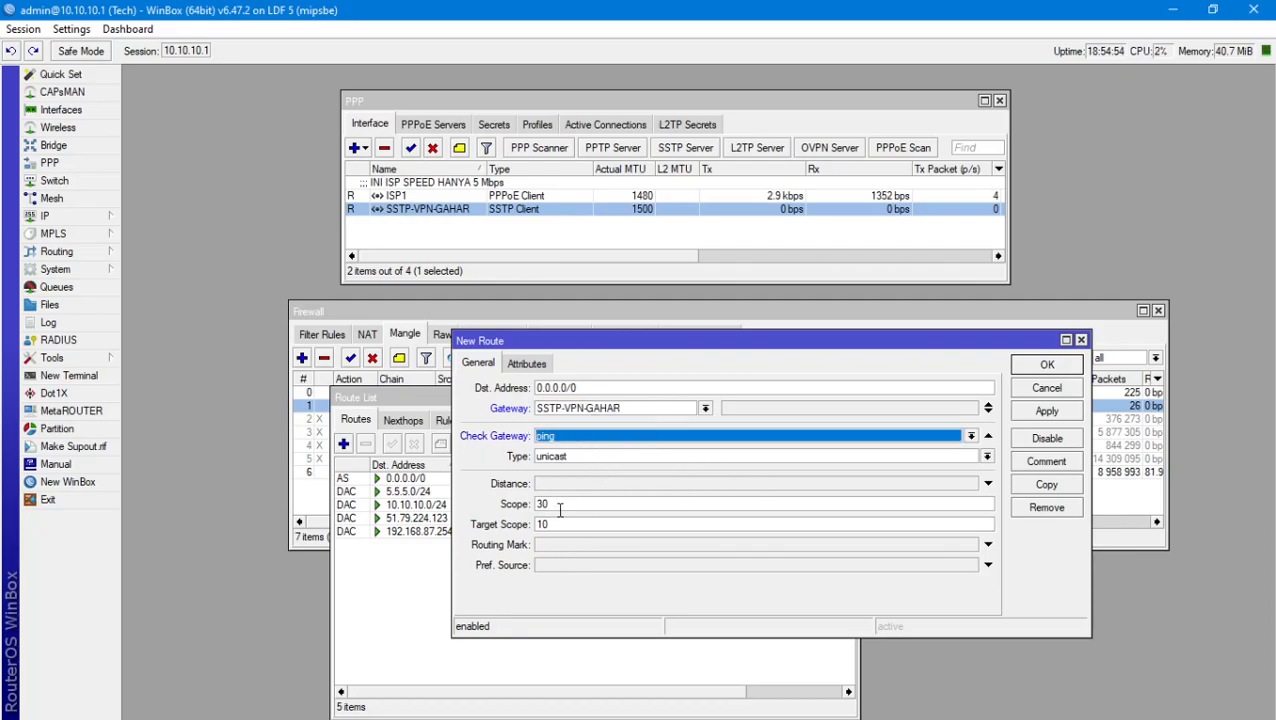
Set the new route's routing mark to mr-gahar and save the route.
click(568, 545)
click(971, 546)
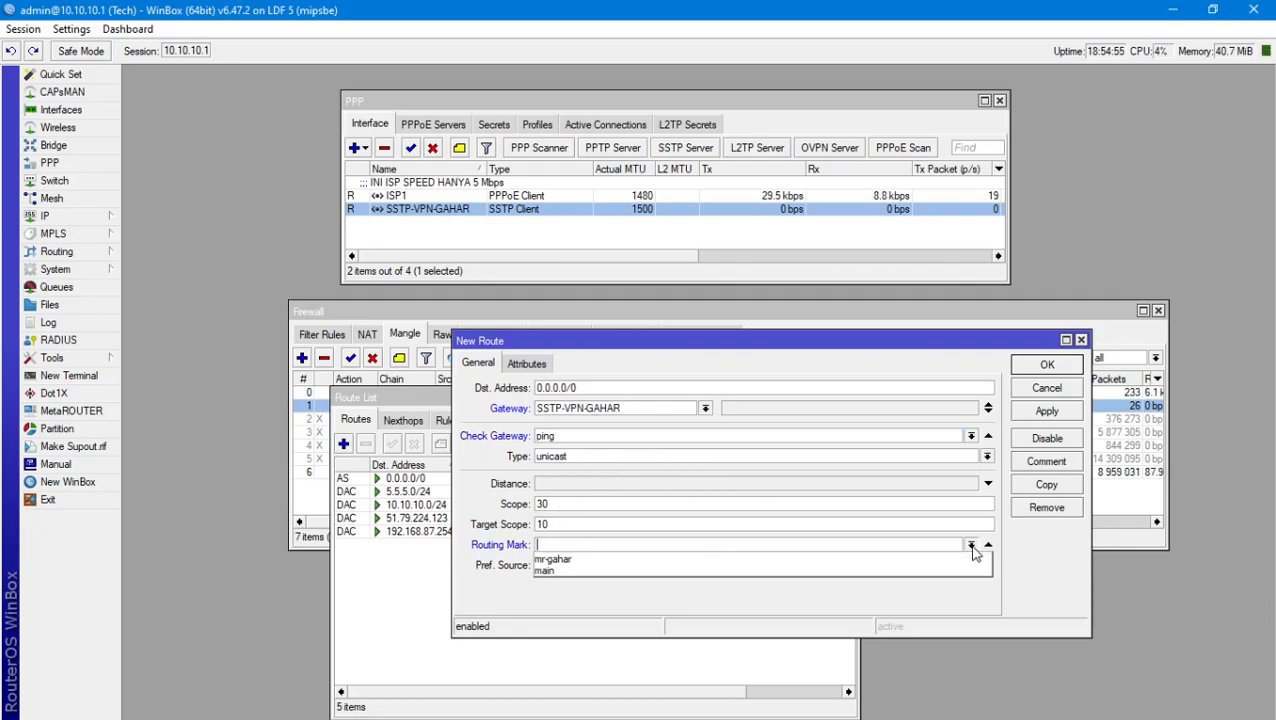
click(823, 559)
drag(609, 344, 929, 304)
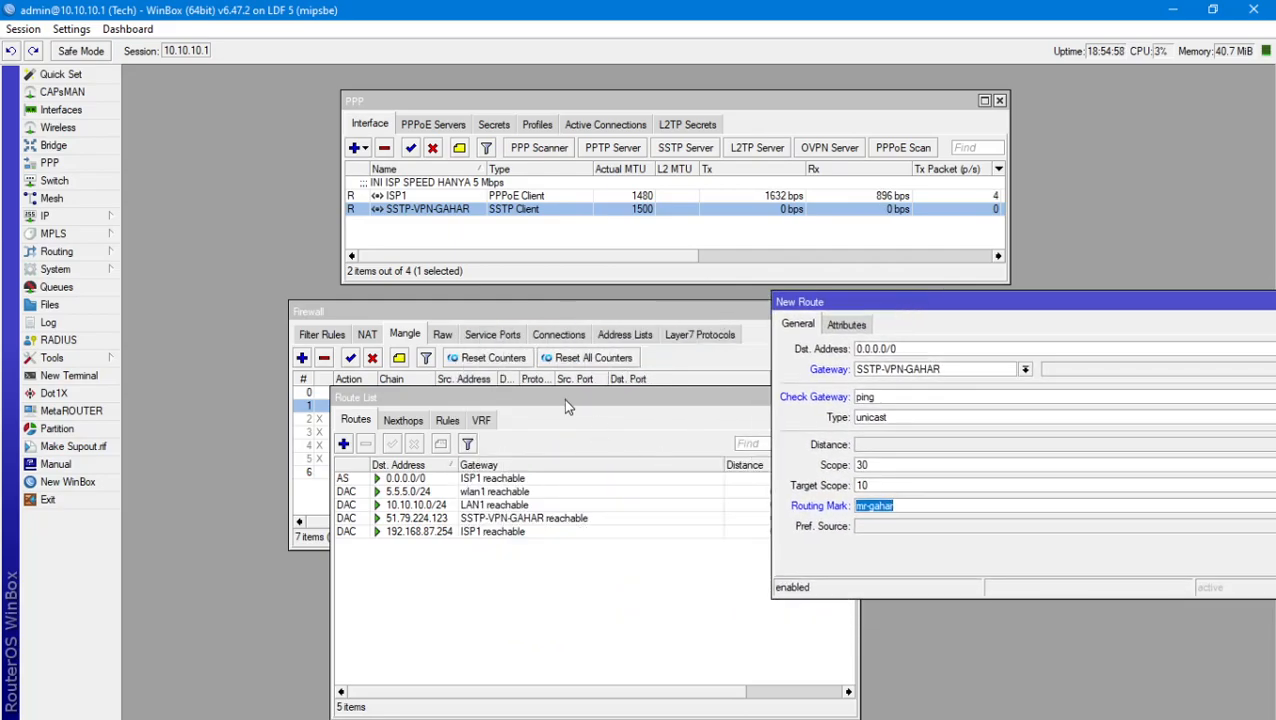
drag(563, 398, 315, 552)
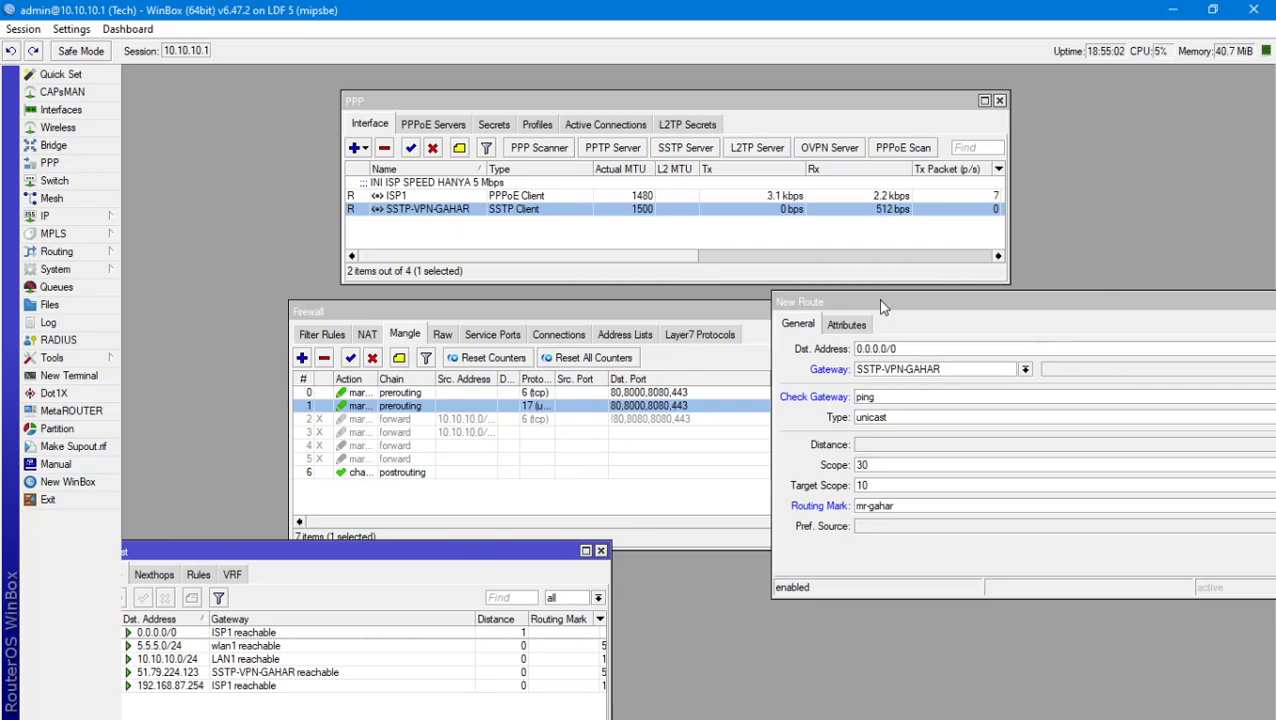
drag(883, 305, 675, 322)
click(967, 324)
Arrange the route list below the firewall window so the mangle rules and routes show together.
drag(418, 551, 739, 615)
click(478, 473)
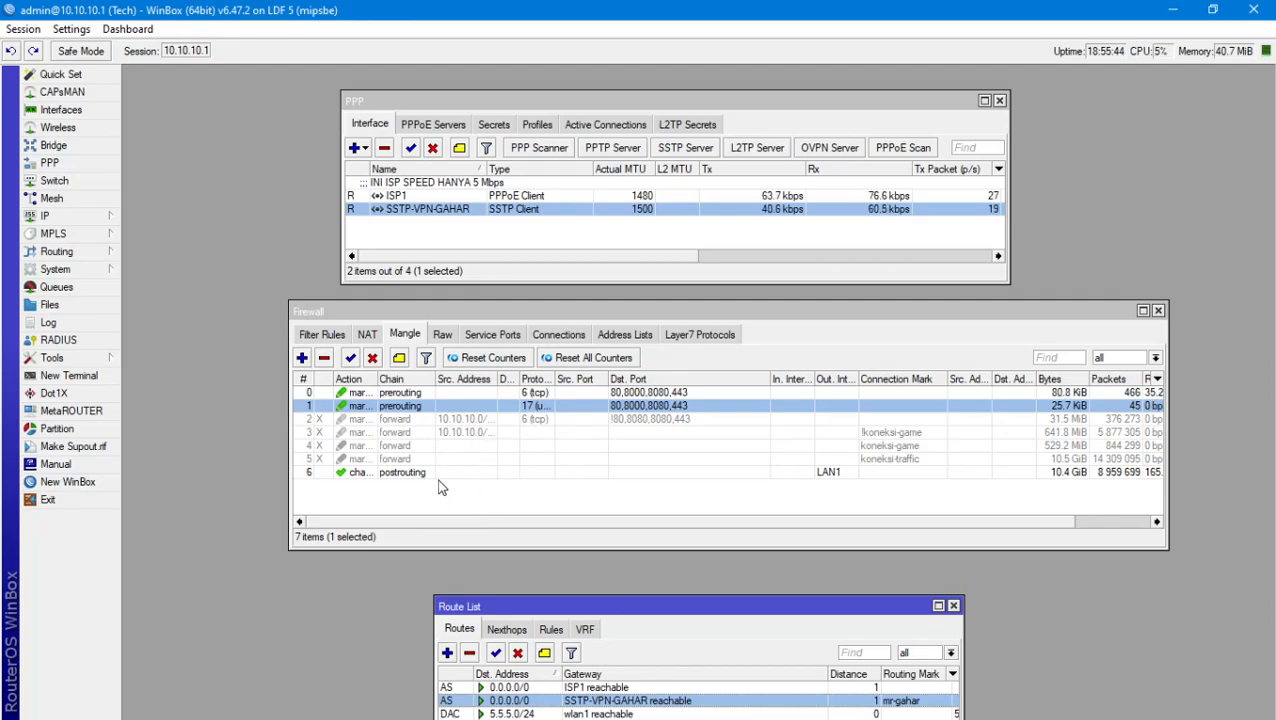
drag(588, 613, 656, 585)
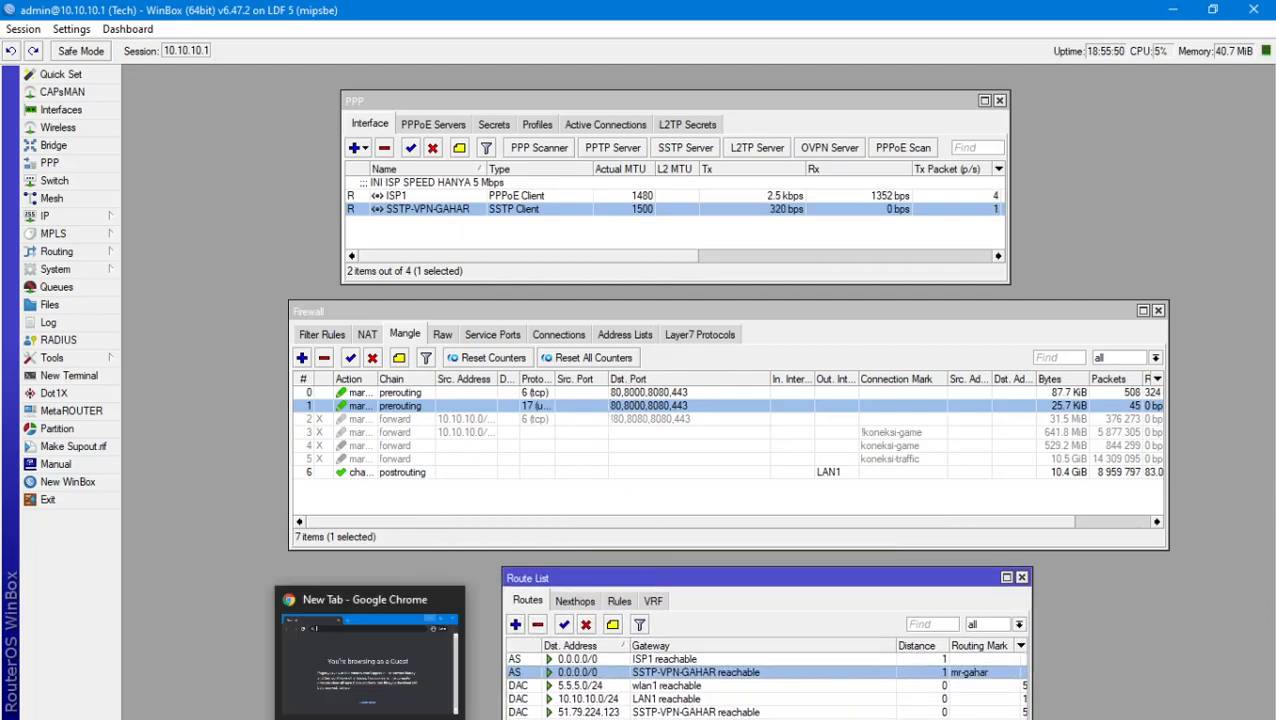
Switch to Chrome, search Google for "you", and check the traffic on the SSTP-VPN-GAHAR interface.
click(370, 718)
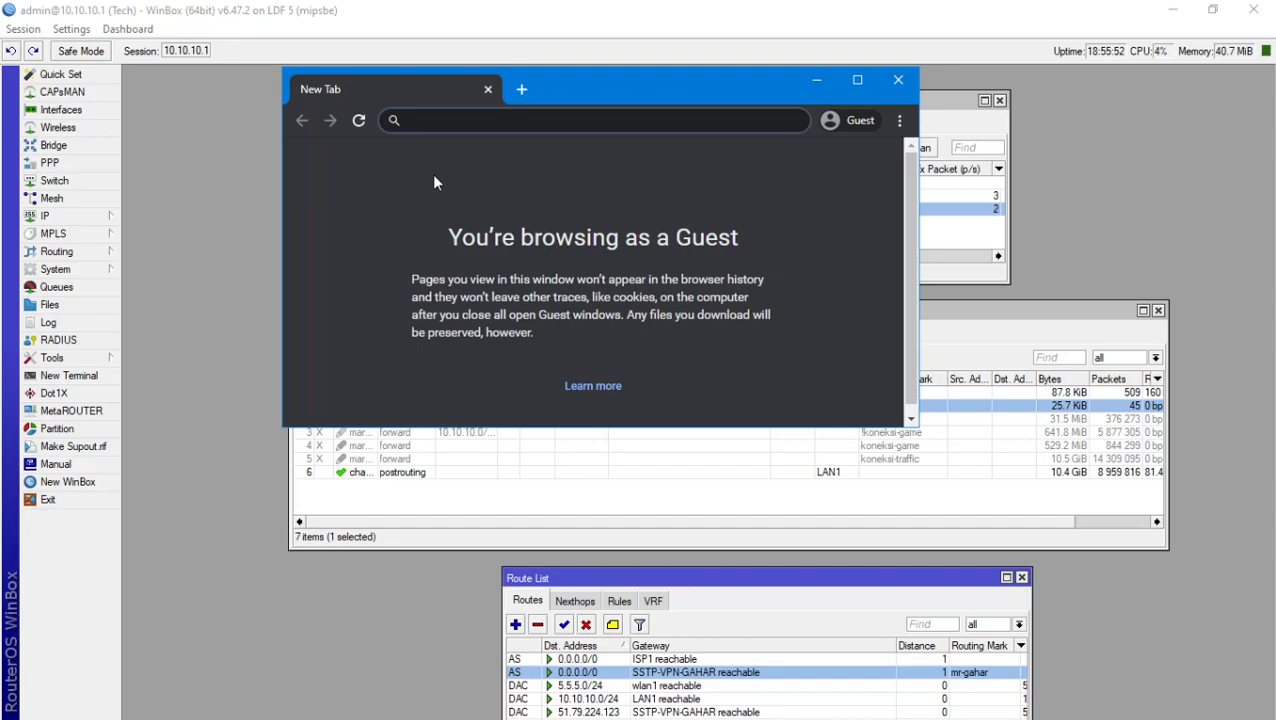
text(you)
key(Return)
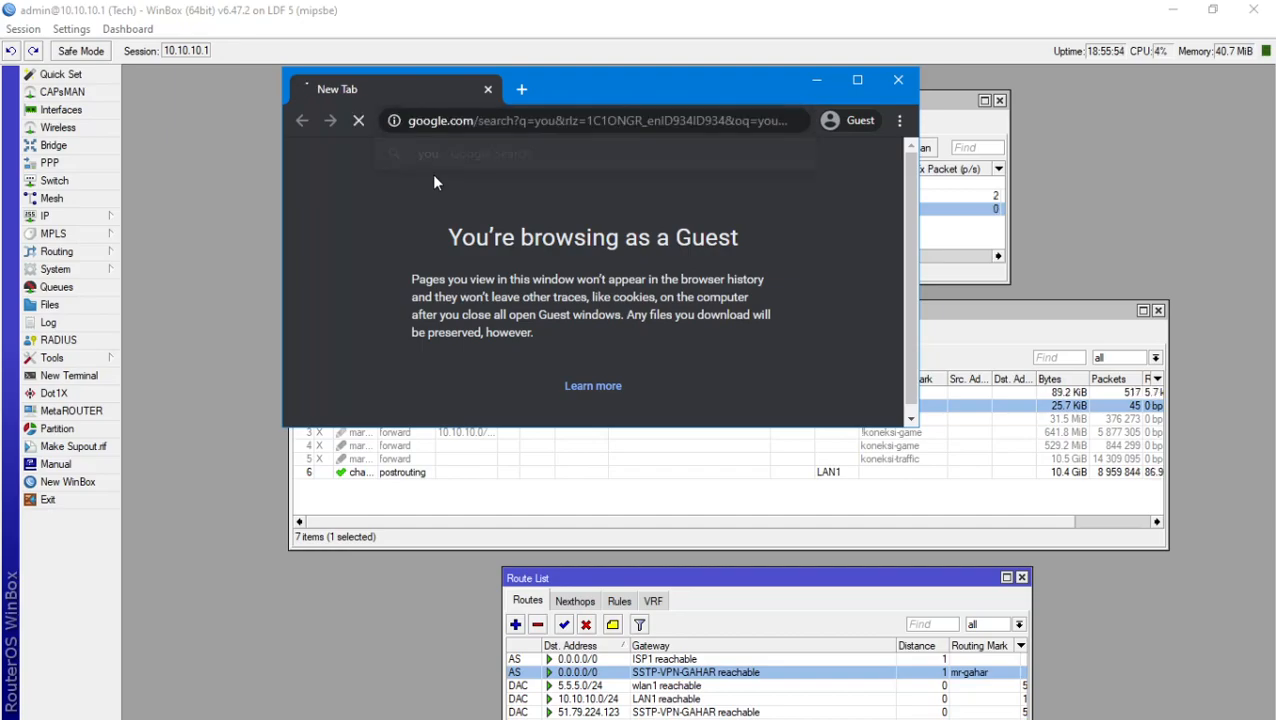
drag(585, 96, 355, 94)
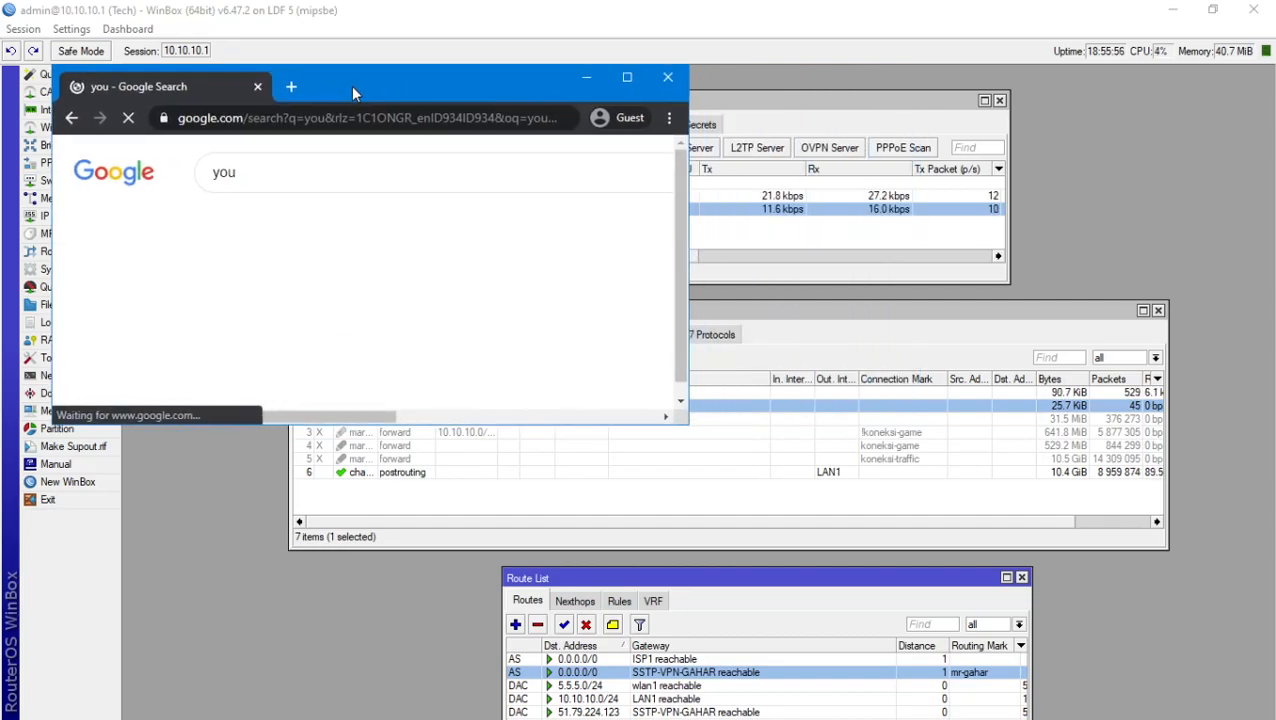
click(868, 208)
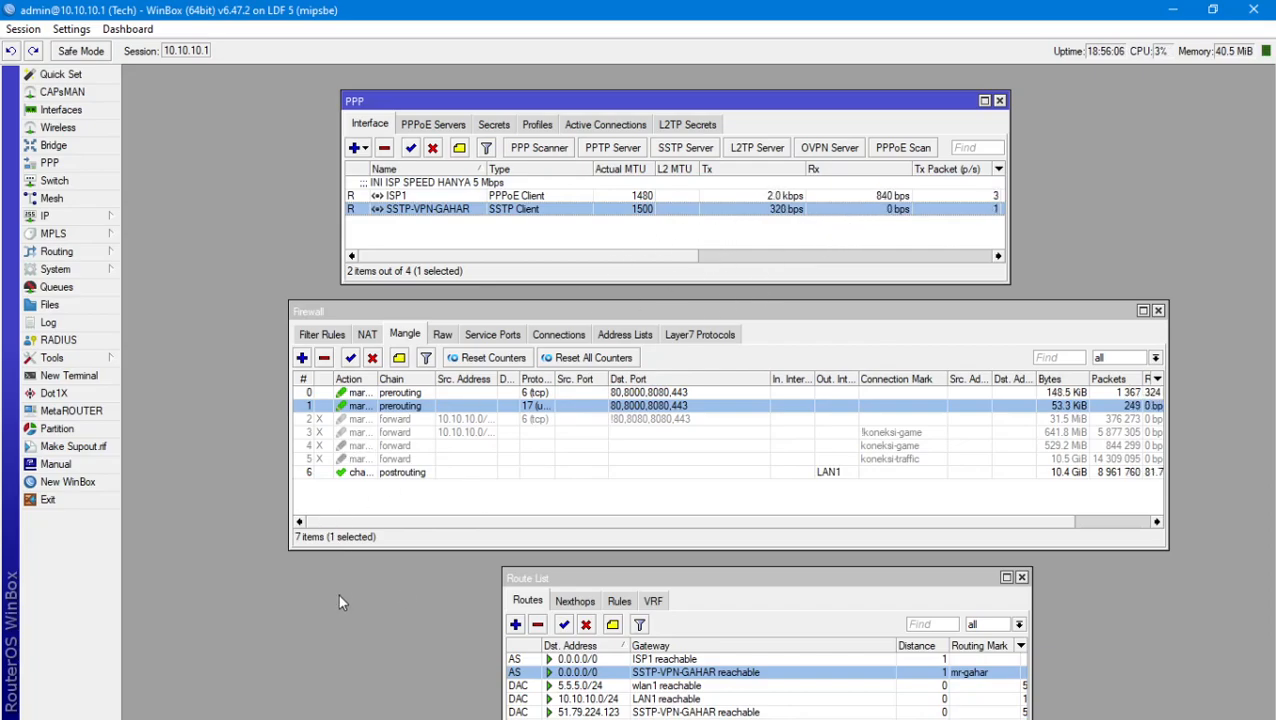
Return to Chrome, open YouTube from the search results, and keep the interface traffic visible beside it.
click(361, 717)
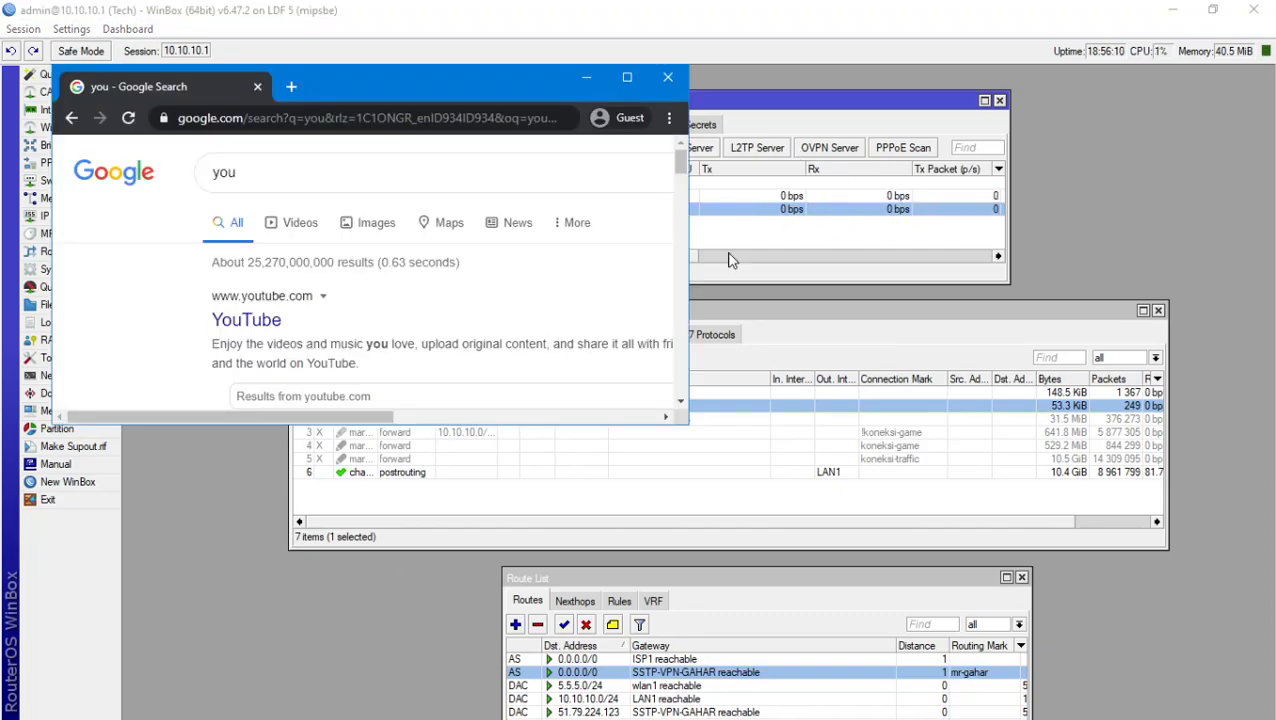
click(275, 320)
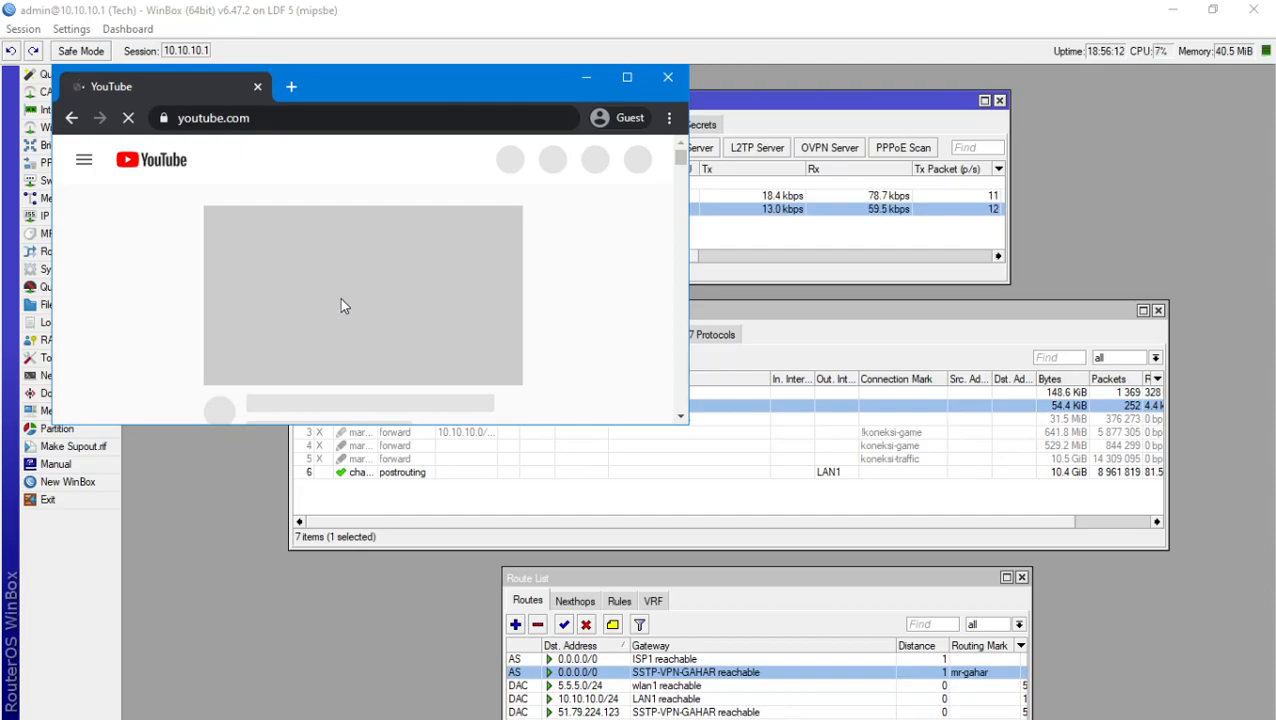
drag(417, 80, 399, 64)
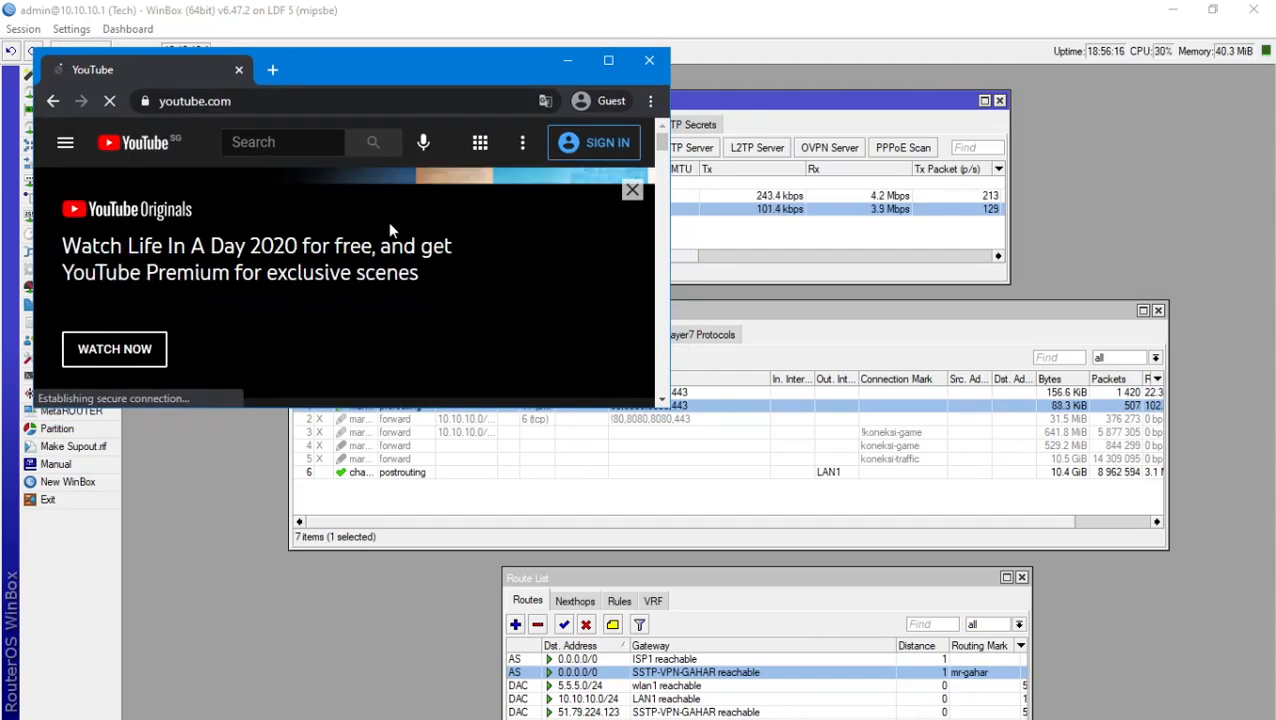
Search YouTube for "no copyright music" using the suggested query.
scroll(413, 250, down, 3)
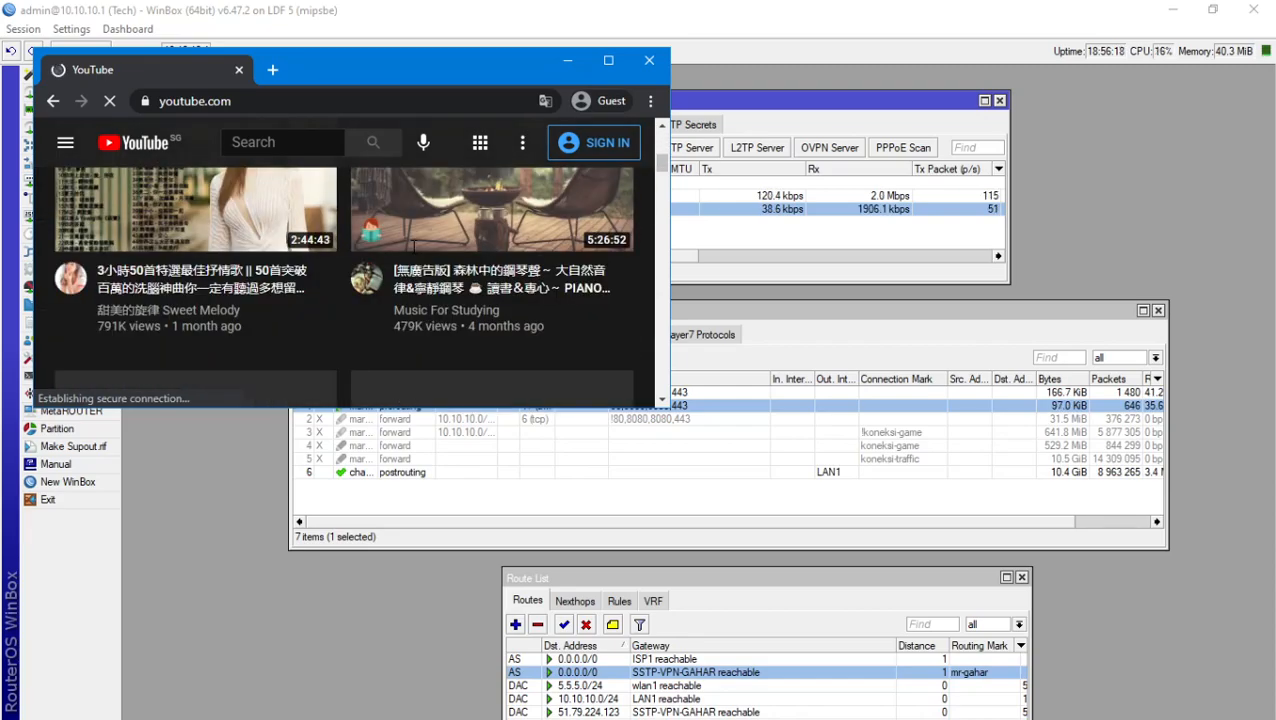
click(272, 132)
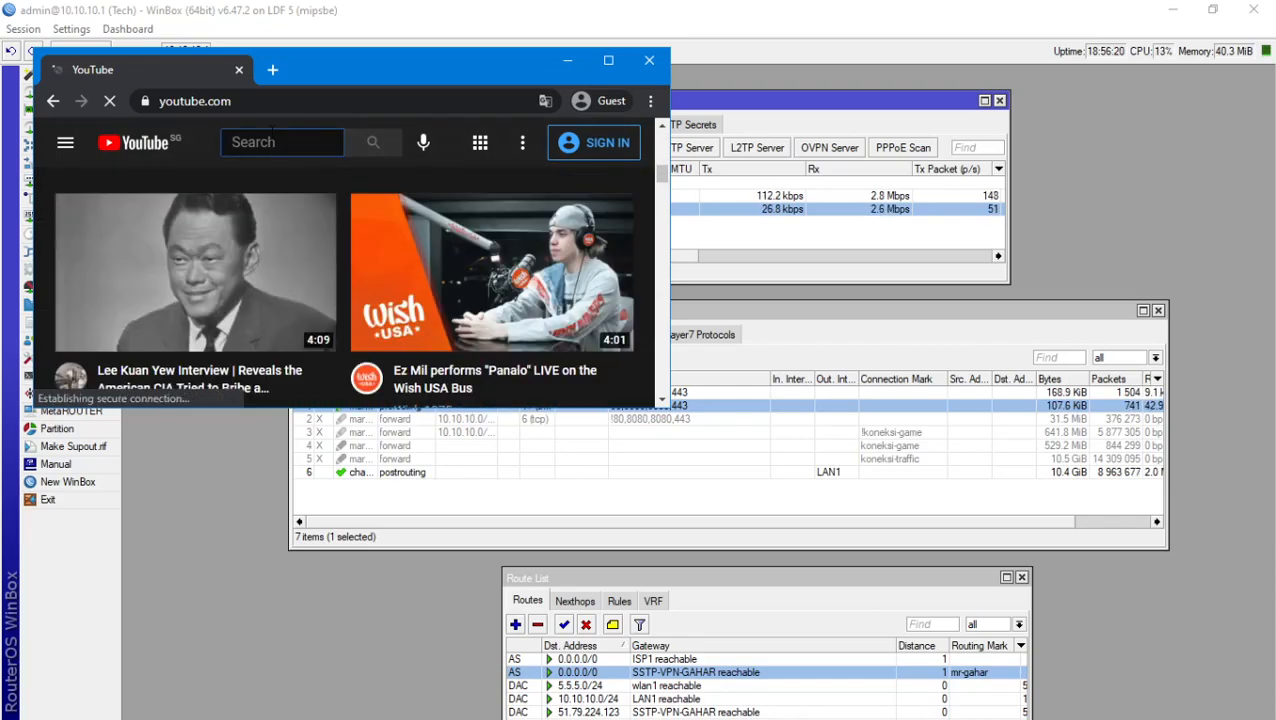
text(no)
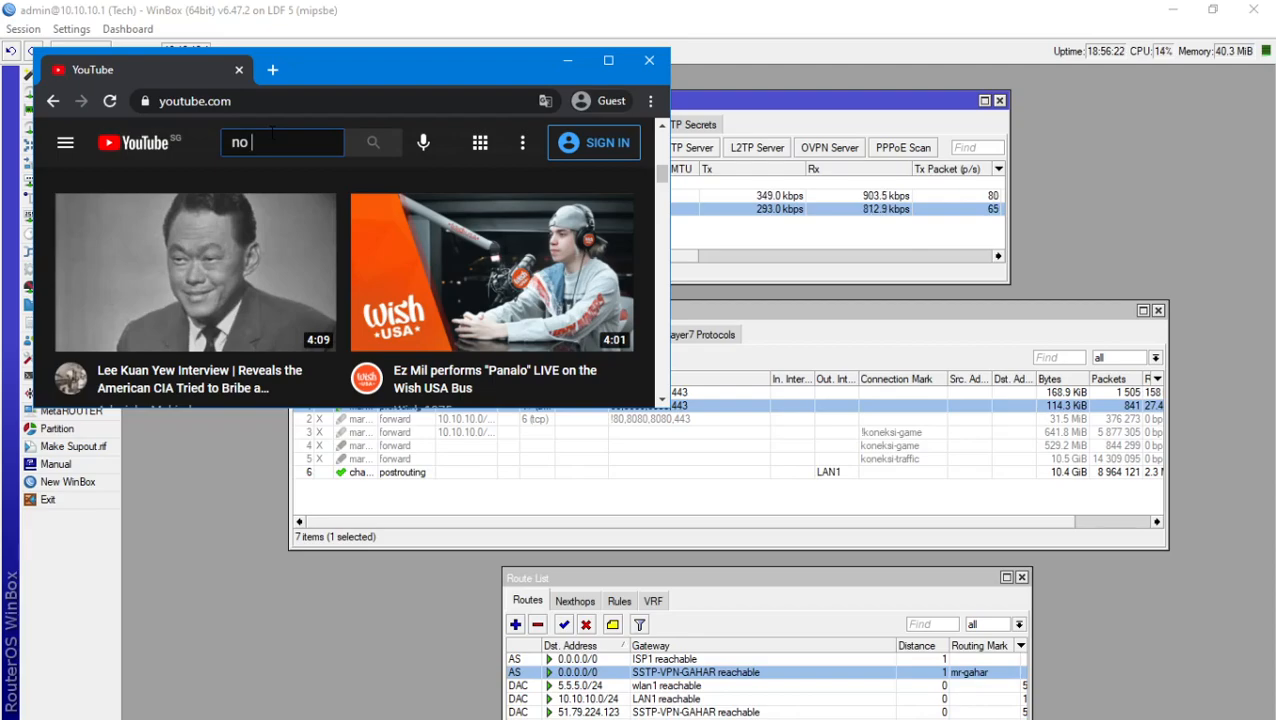
text(c)
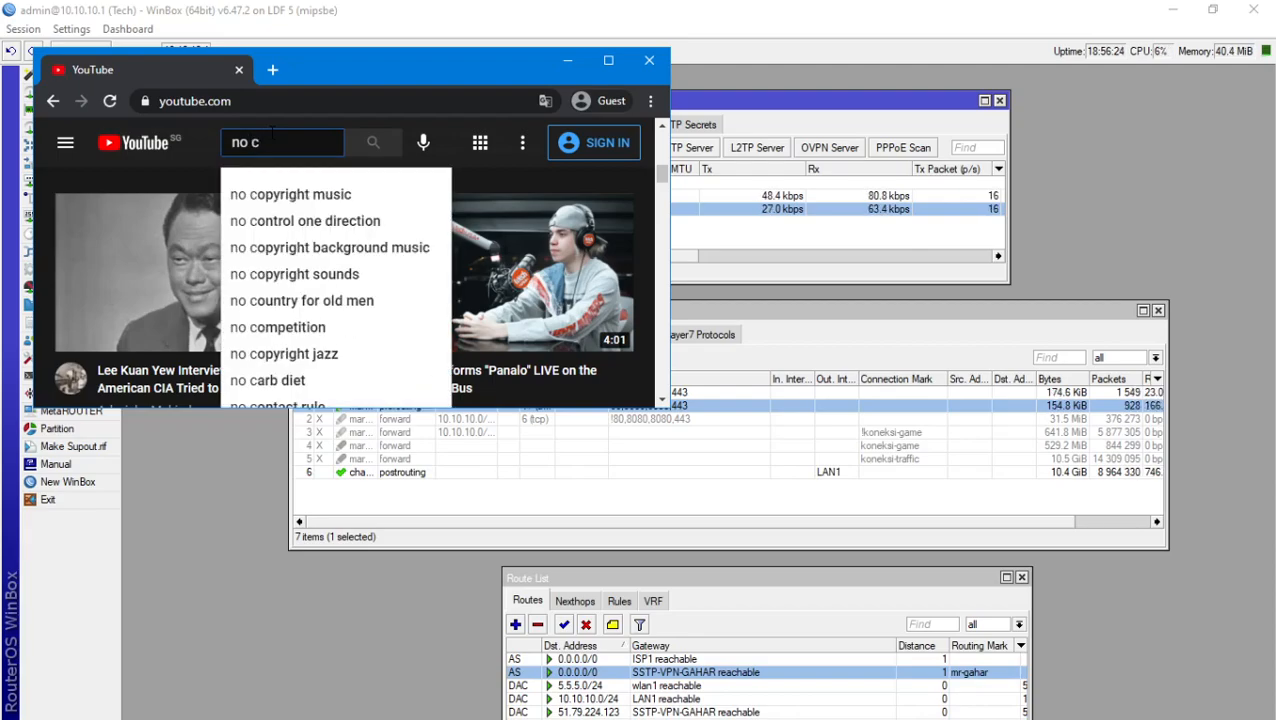
click(293, 194)
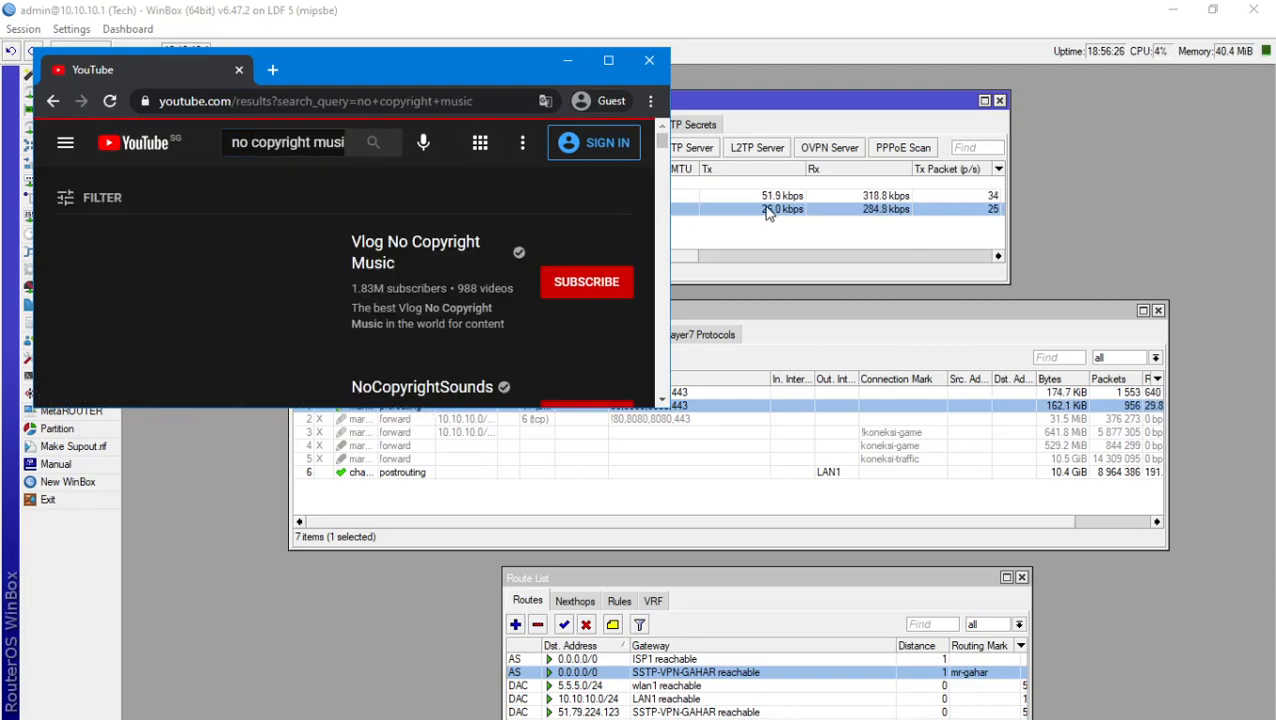
Play the Best Music Mix video from the results beside the interface traffic, dismissing the sign-in notice and skipping the ads.
drag(455, 71, 492, 84)
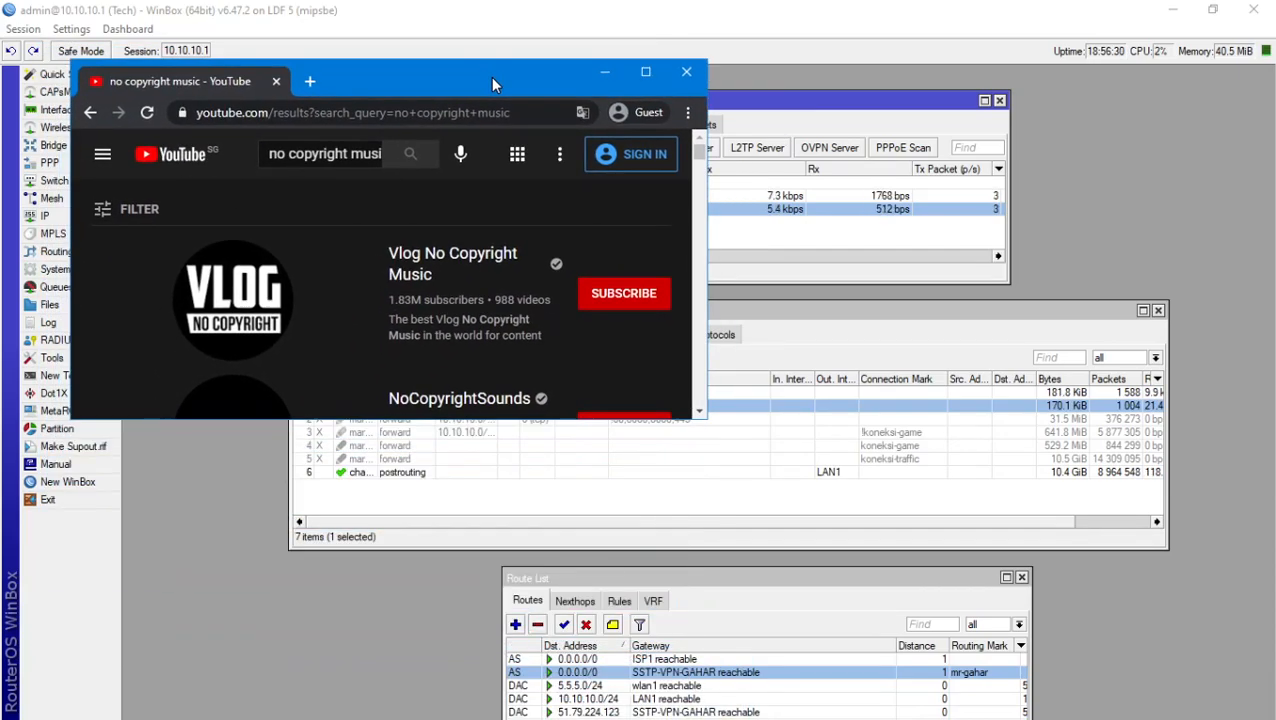
scroll(440, 390, down, 5)
click(180, 274)
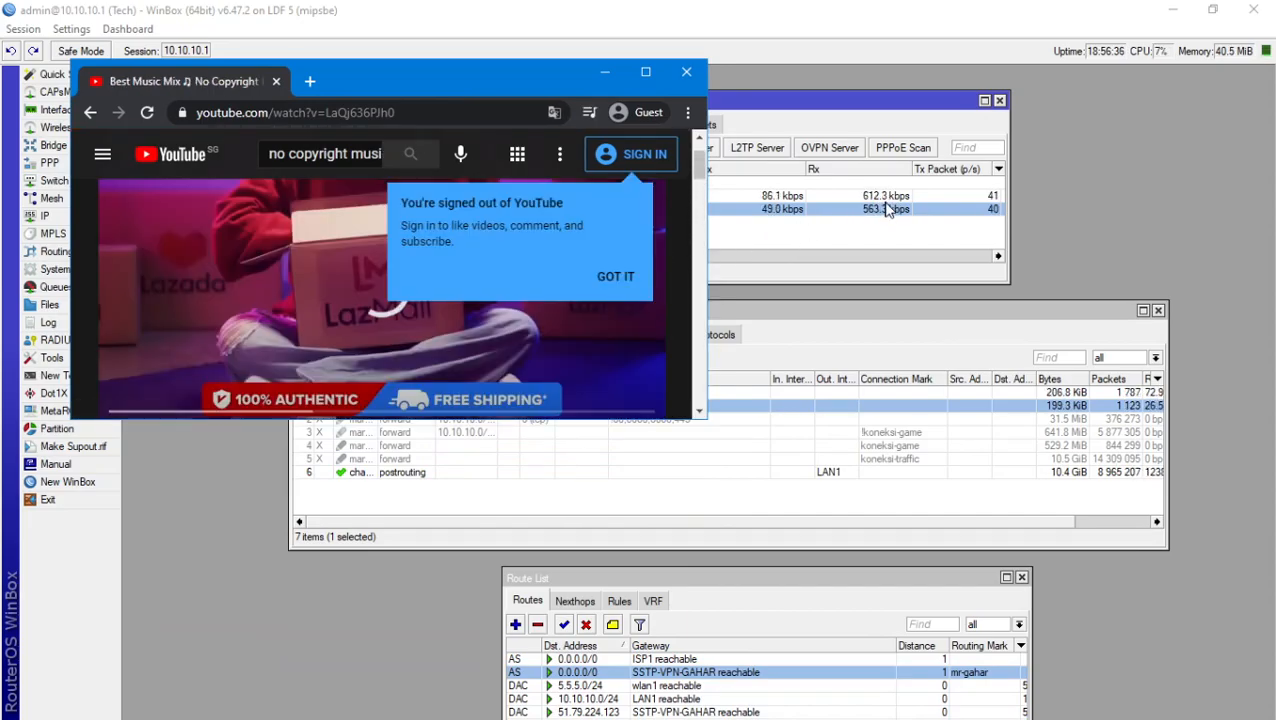
click(598, 283)
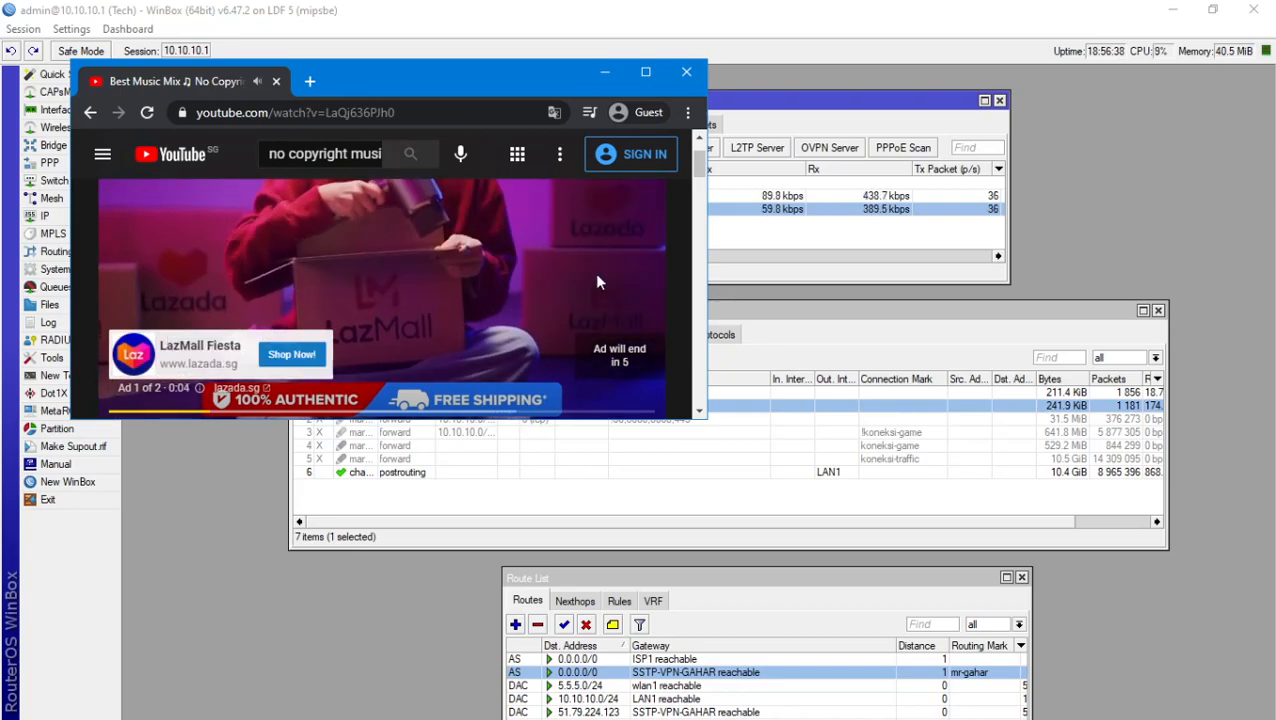
scroll(378, 301, down, 1)
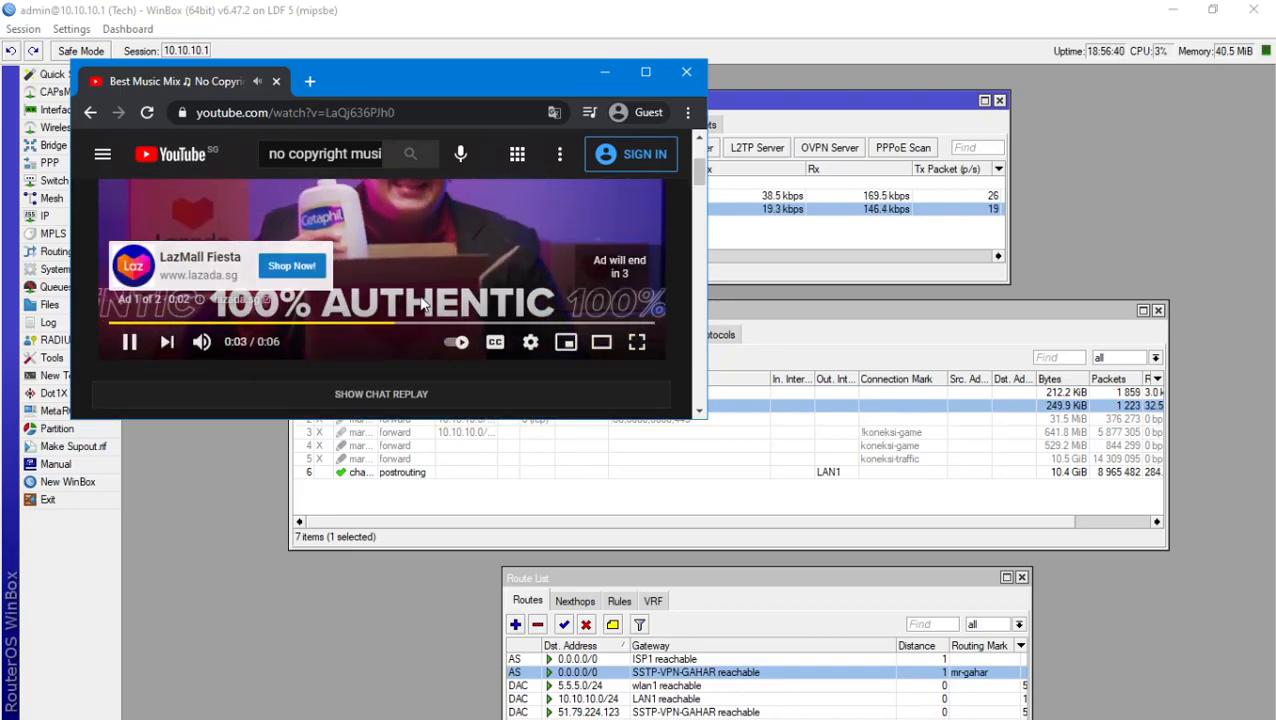
click(201, 341)
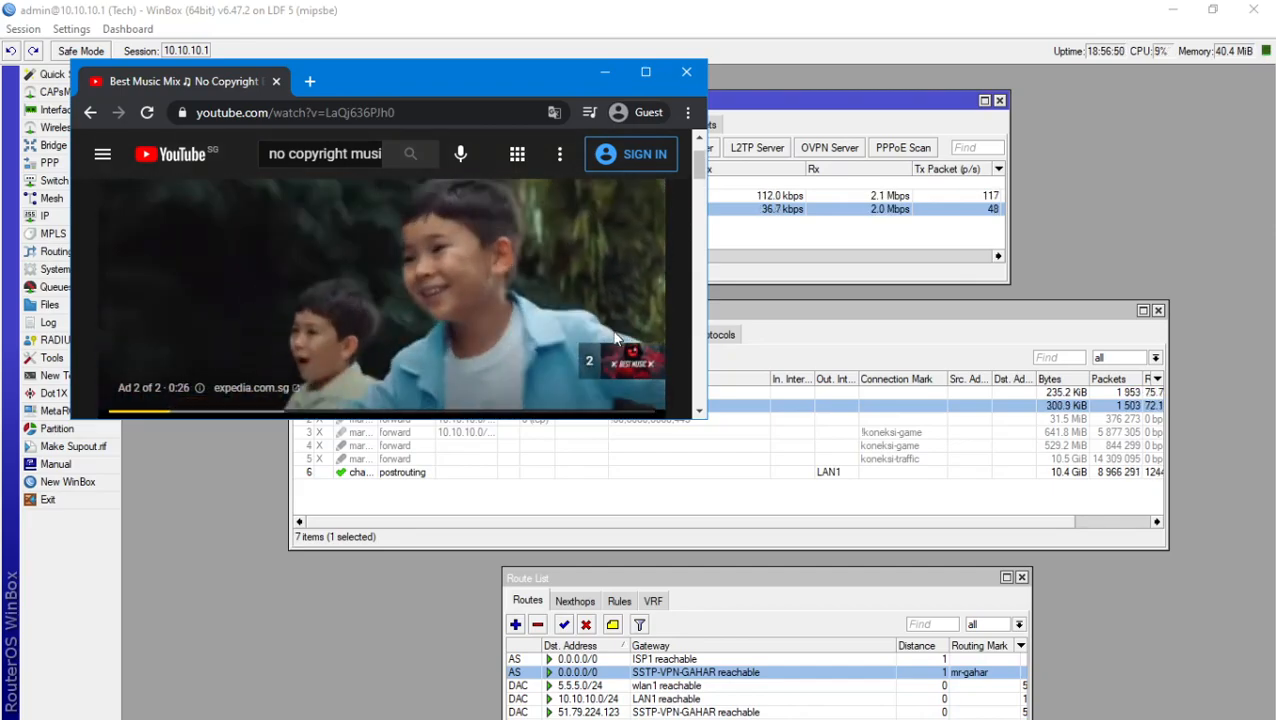
click(610, 365)
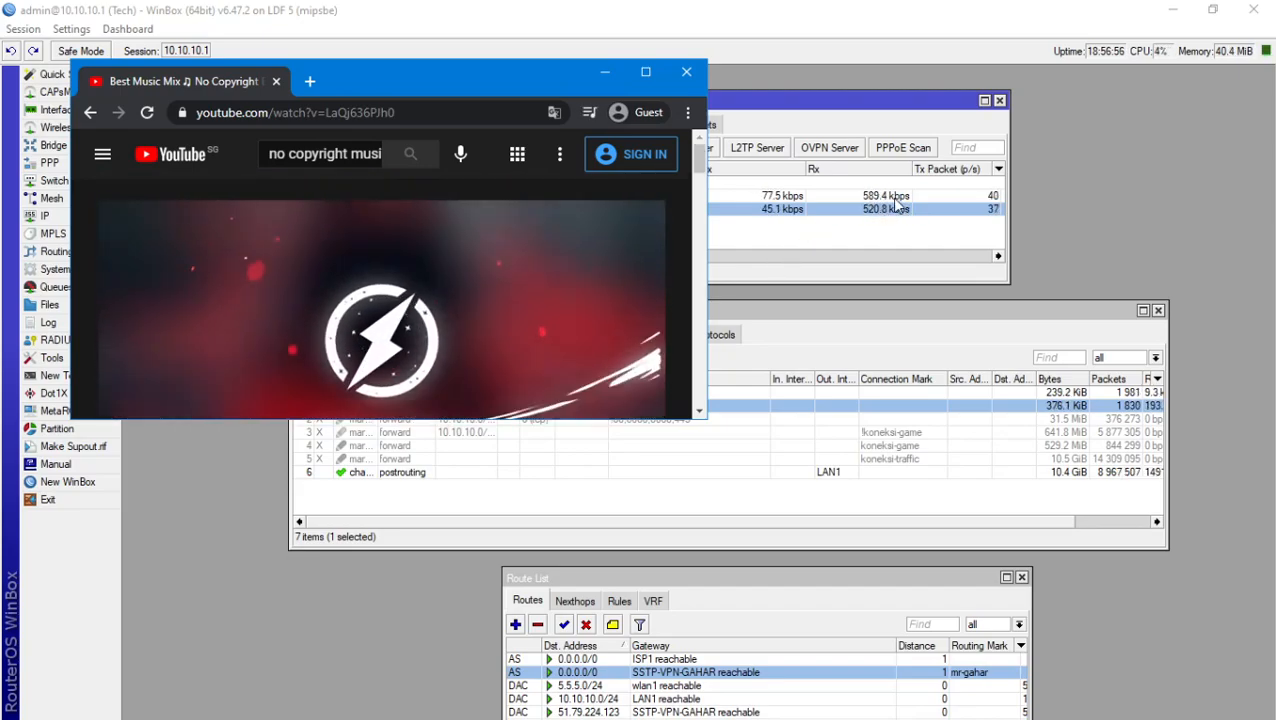
Change the video's playback settings, compare traffic on ISP1 and SSTP-VPN-GAHAR, and close the browser.
click(530, 324)
click(560, 269)
click(550, 245)
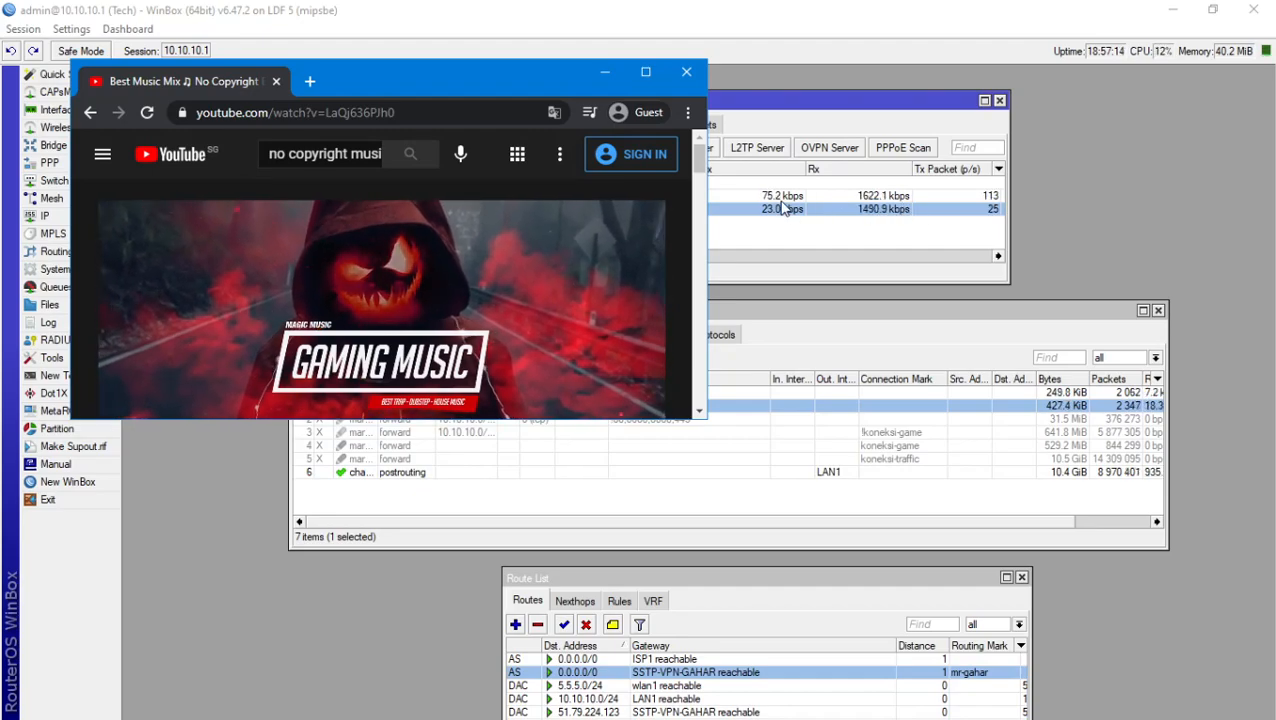
drag(472, 85, 484, 270)
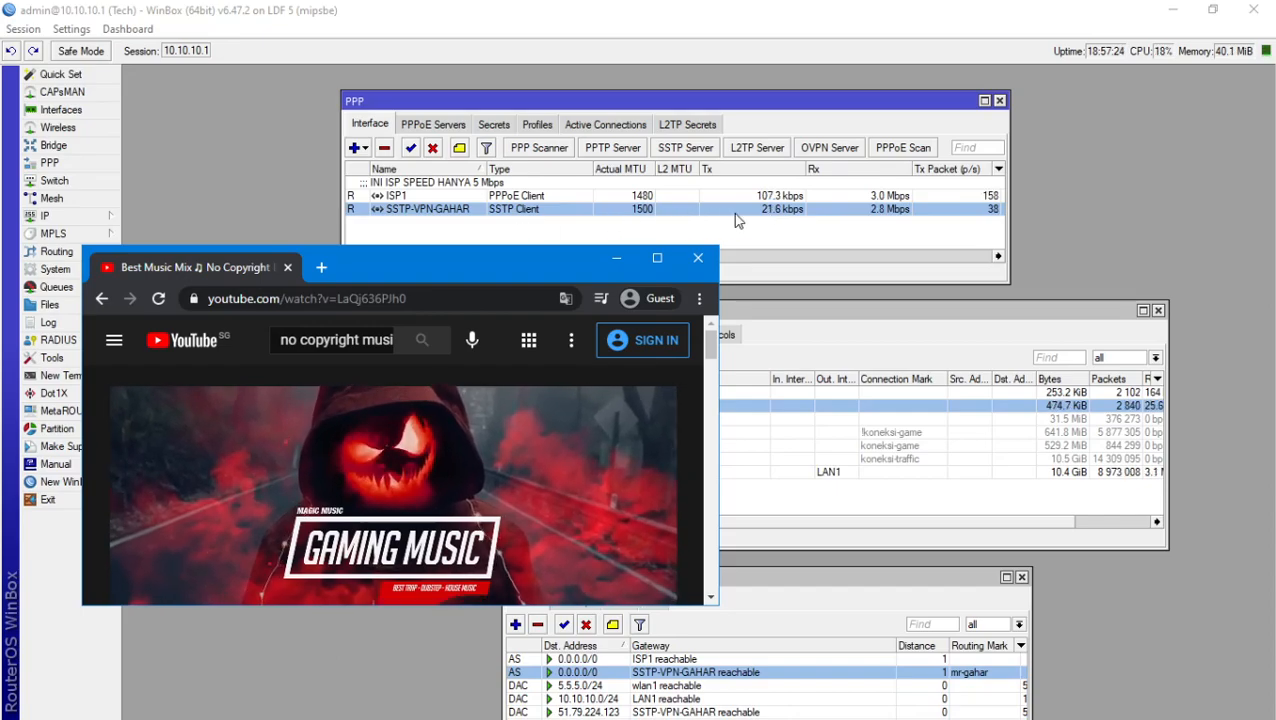
drag(479, 265, 481, 128)
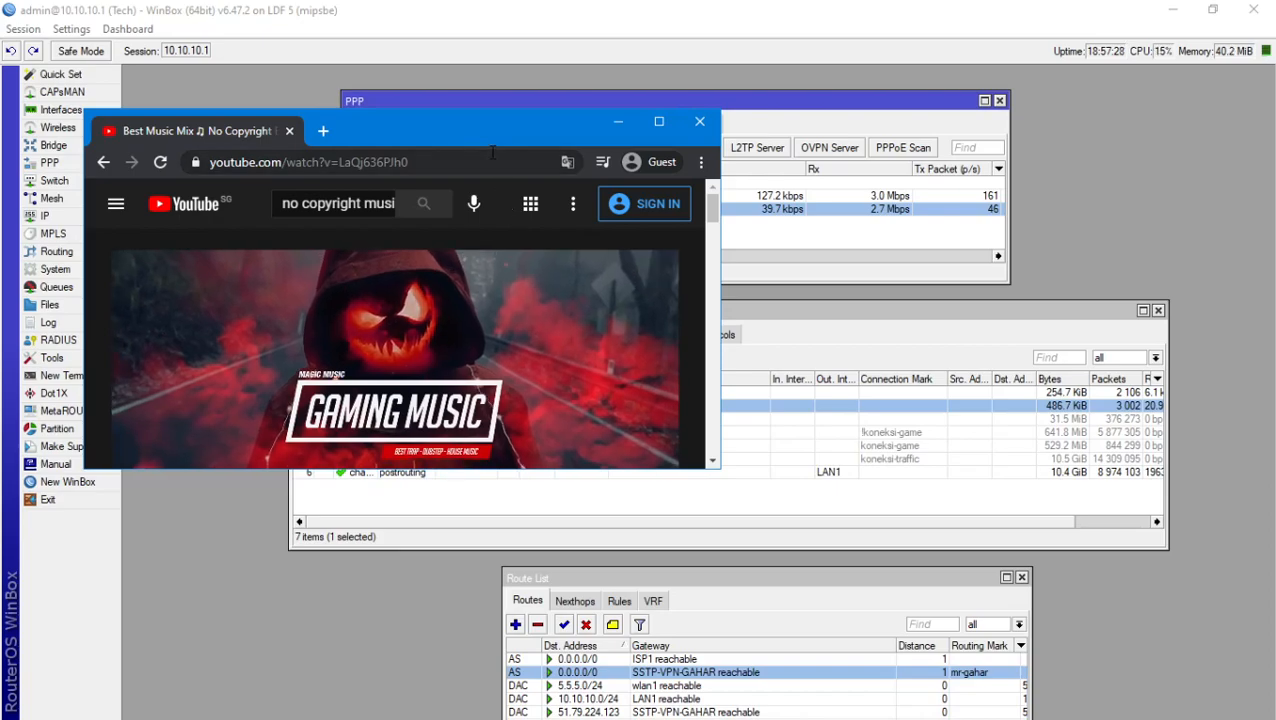
click(699, 121)
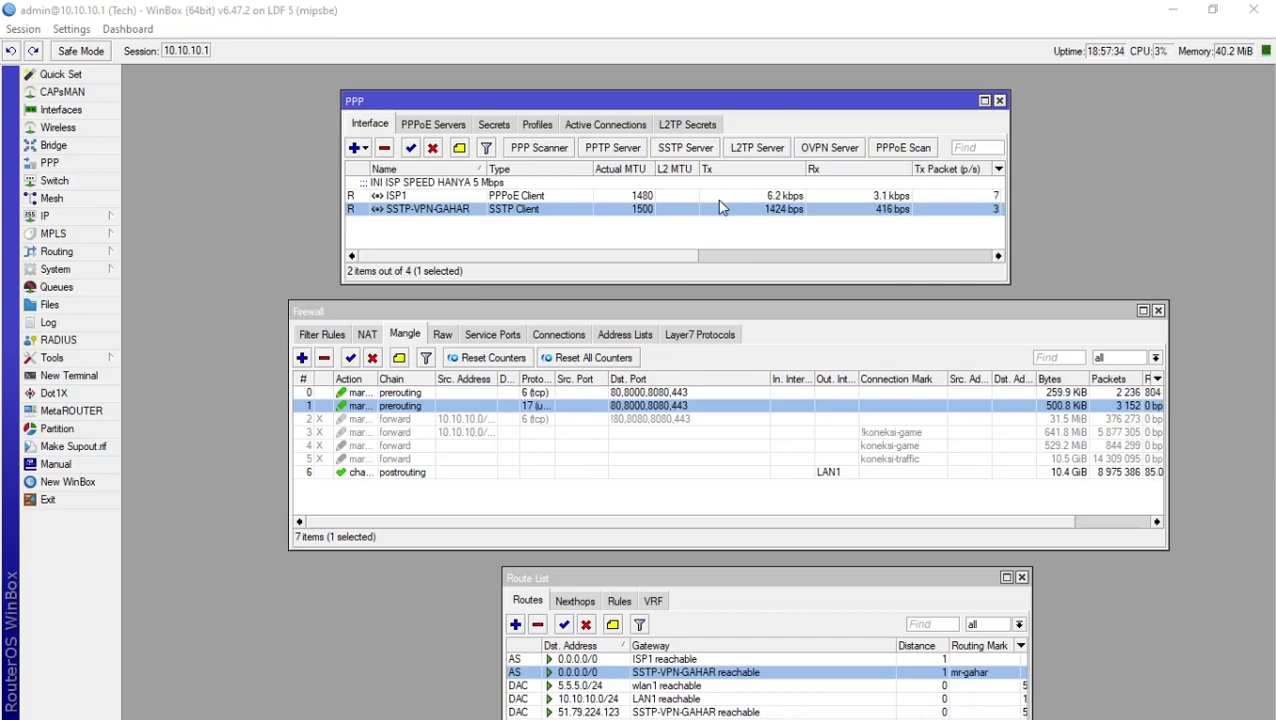
Negate the destination port match 80,8000,8080,443 in both the TCP and UDP prerouting mangle rules and save them.
click(362, 718)
click(229, 402)
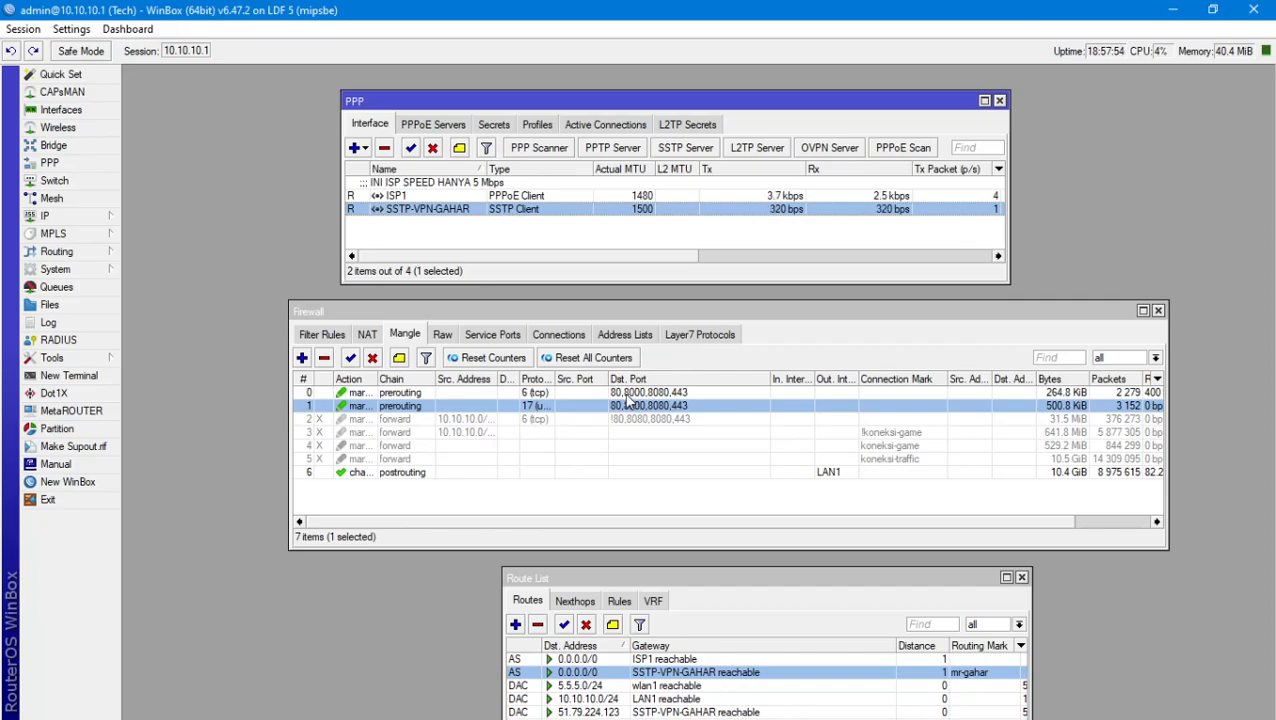
double_click(626, 394)
click(563, 231)
drag(585, 209, 819, 141)
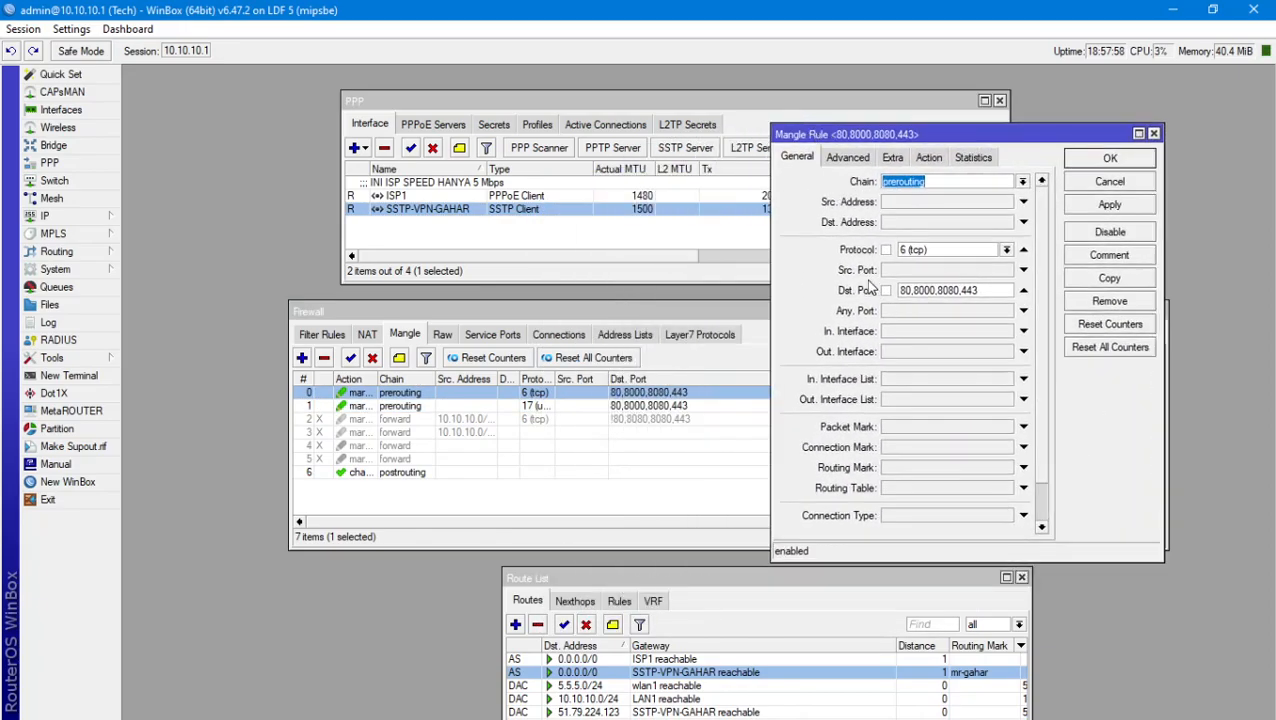
drag(902, 287, 1002, 285)
click(1006, 291)
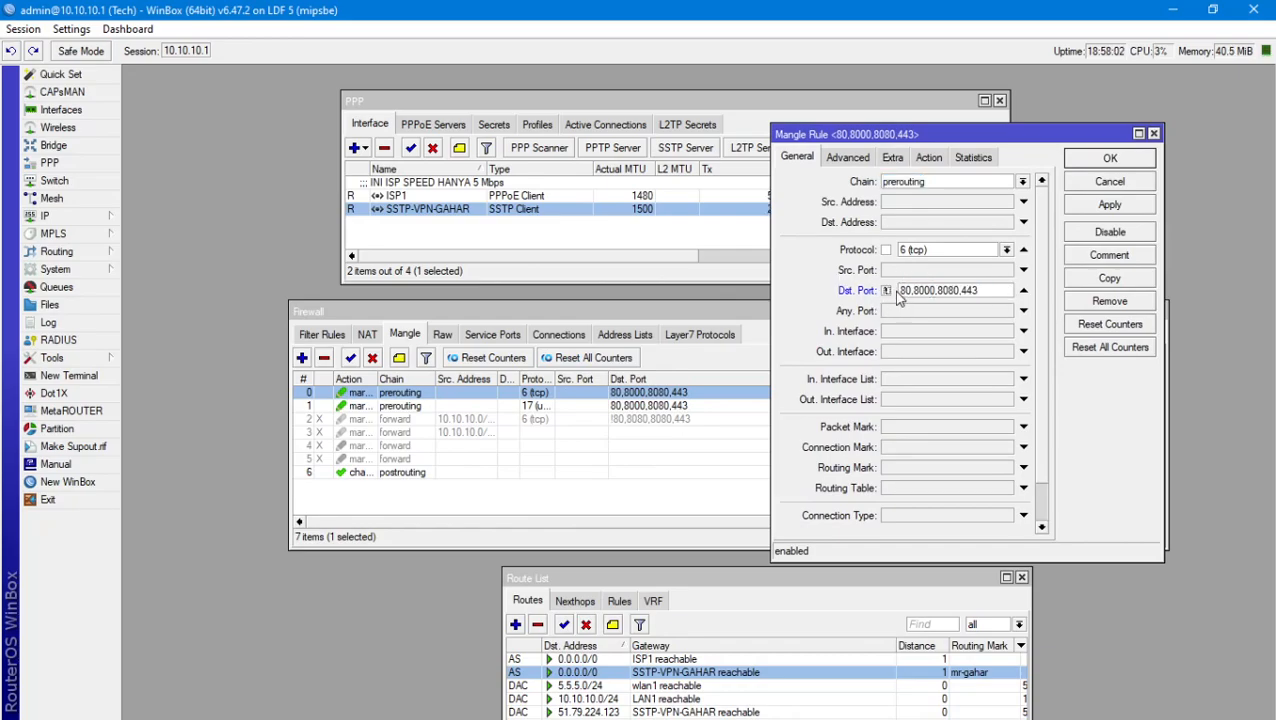
click(1118, 160)
double_click(682, 406)
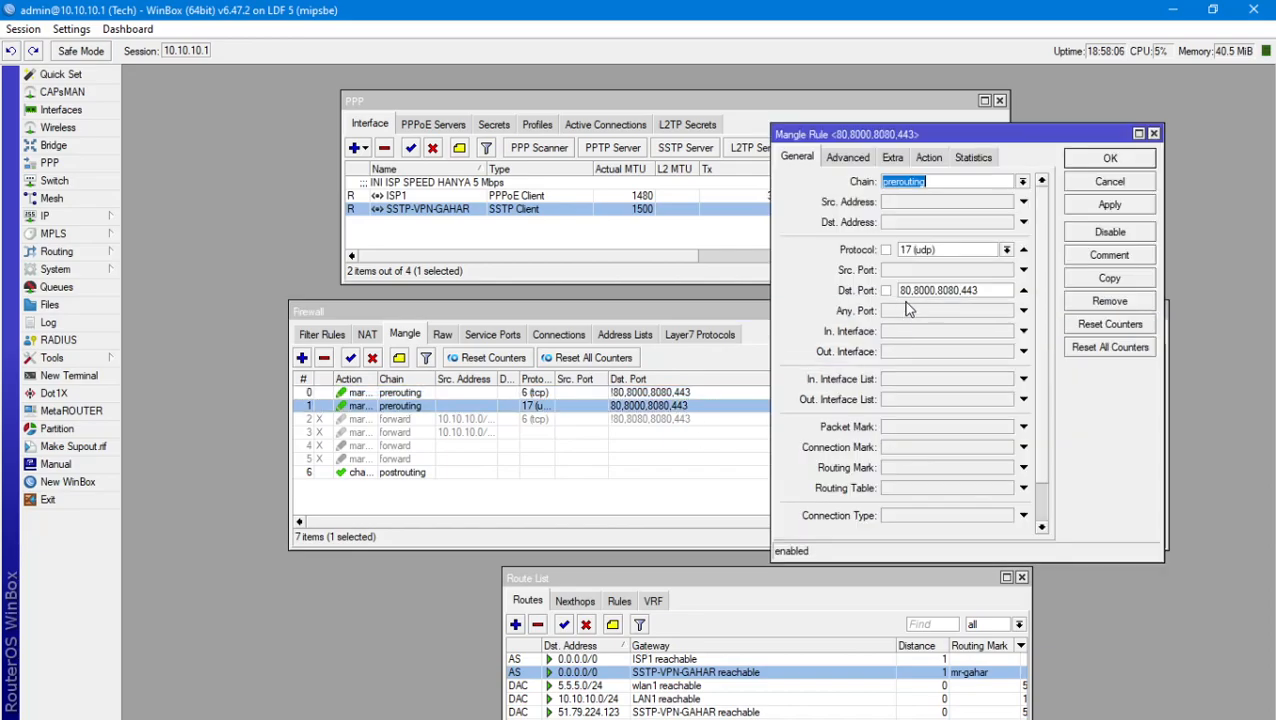
click(1110, 158)
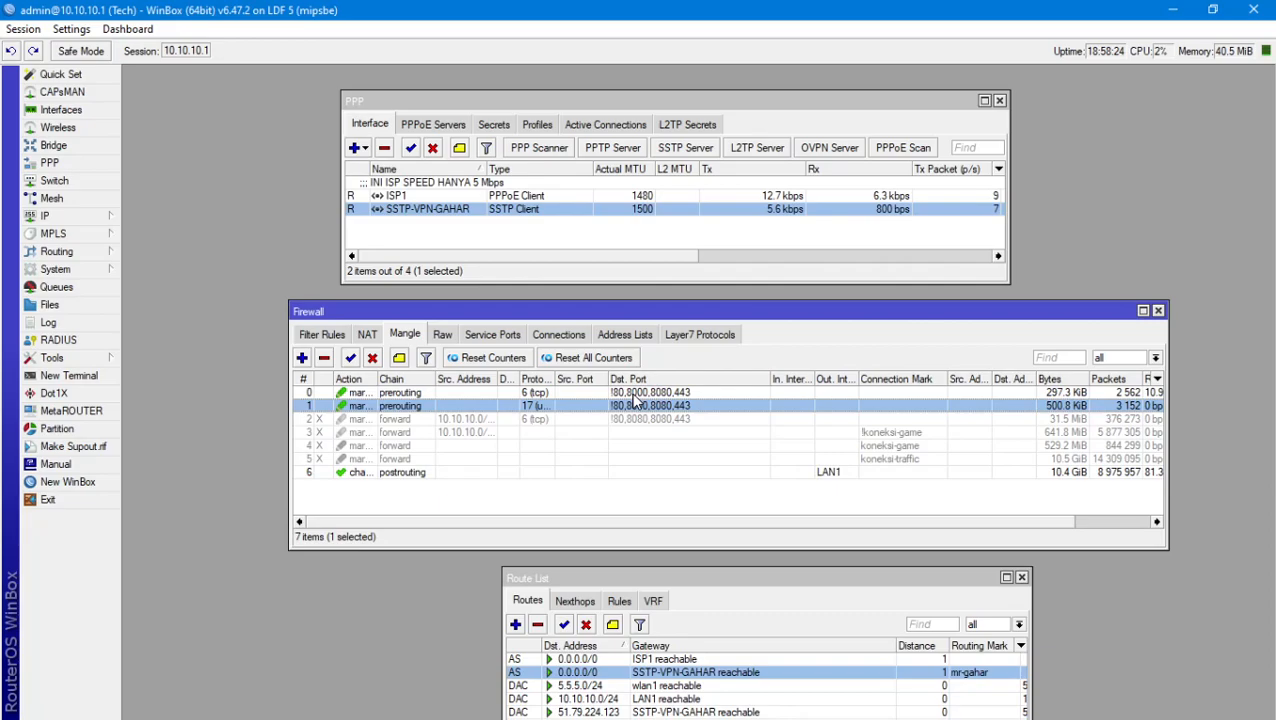
Add port 1723 to the excluded destination ports of both the TCP and UDP prerouting mangle rules.
double_click(633, 393)
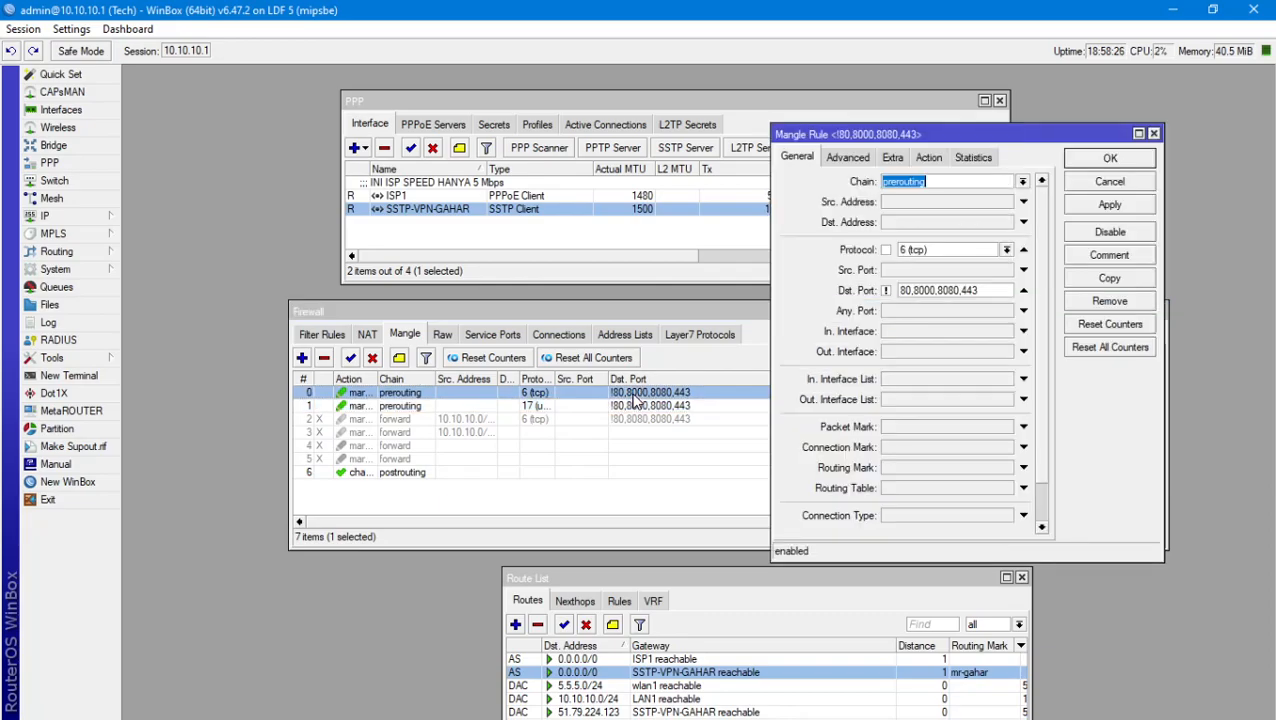
click(980, 290)
text(,1723)
key(Return)
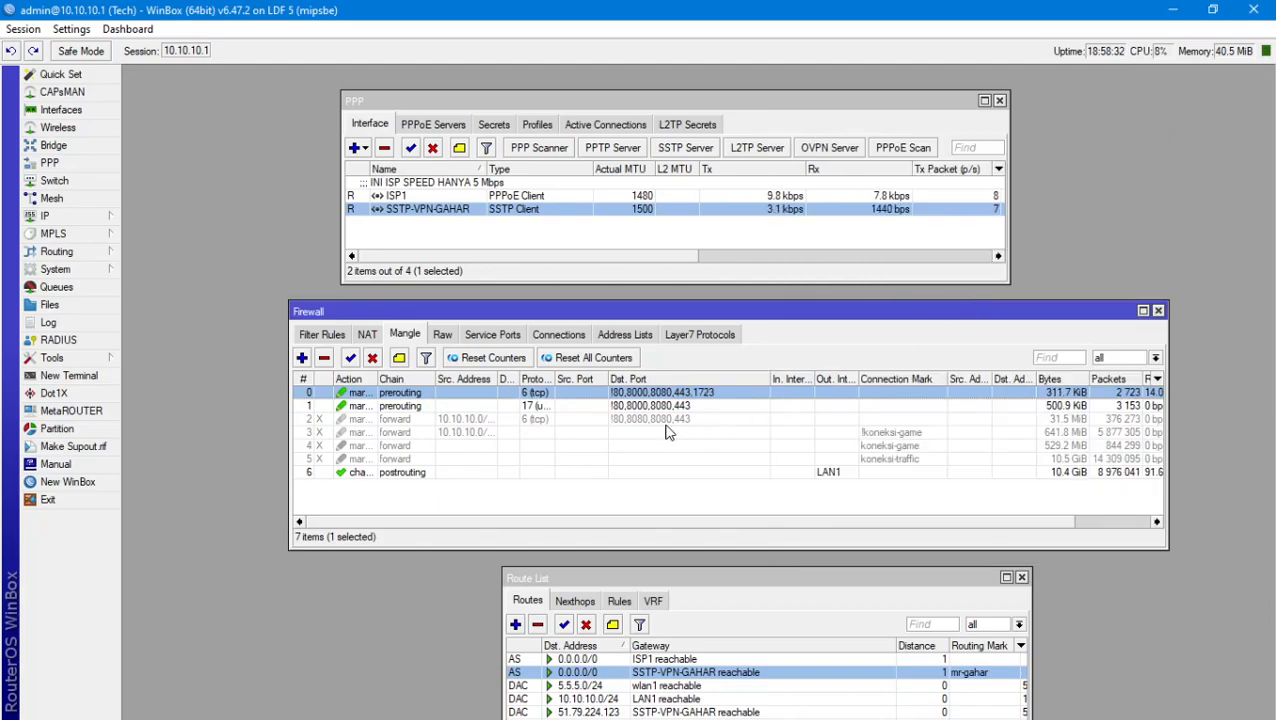
double_click(650, 405)
click(988, 288)
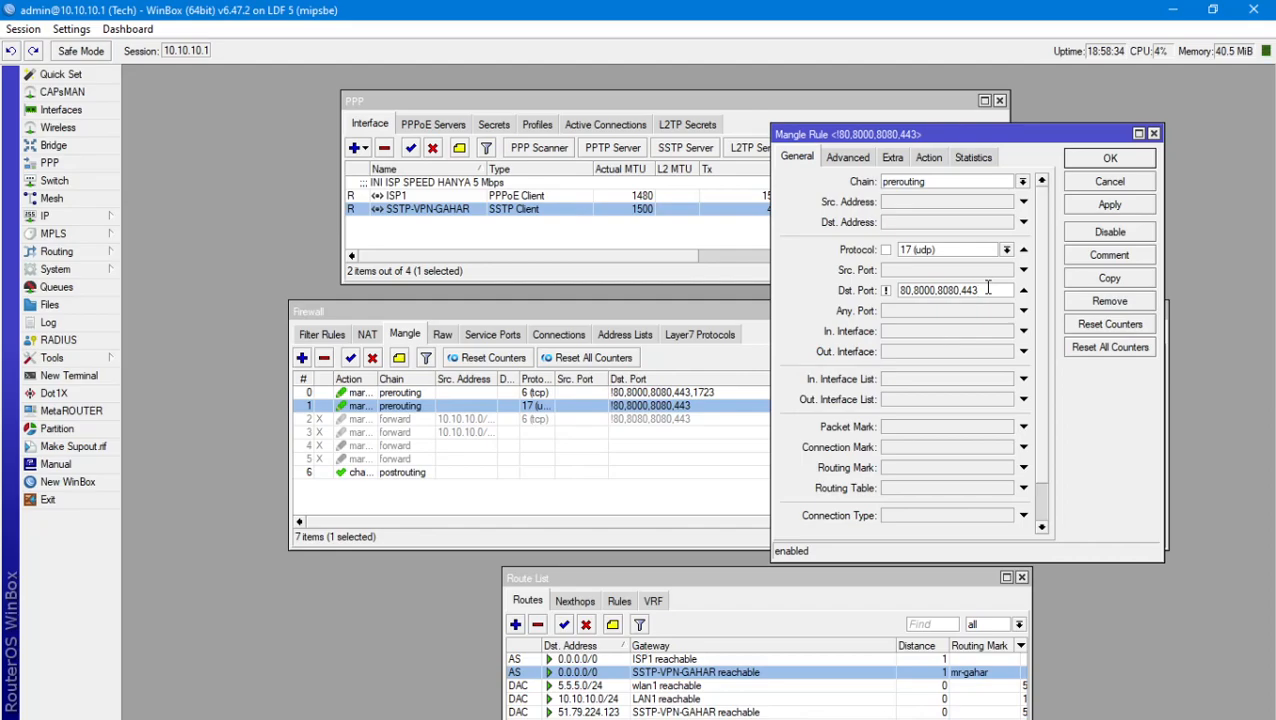
text(,1723)
key(Return)
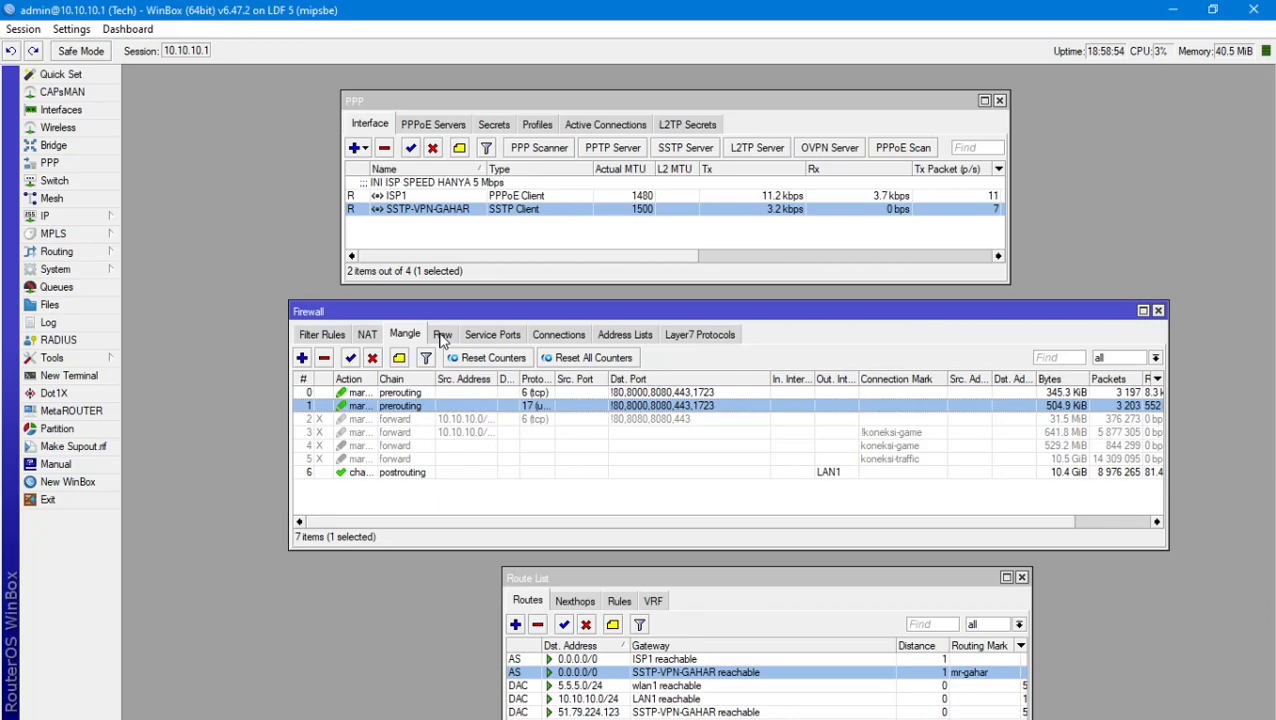
Review the IP-CLIENT entry in the firewall address lists and close it without changes.
click(609, 335)
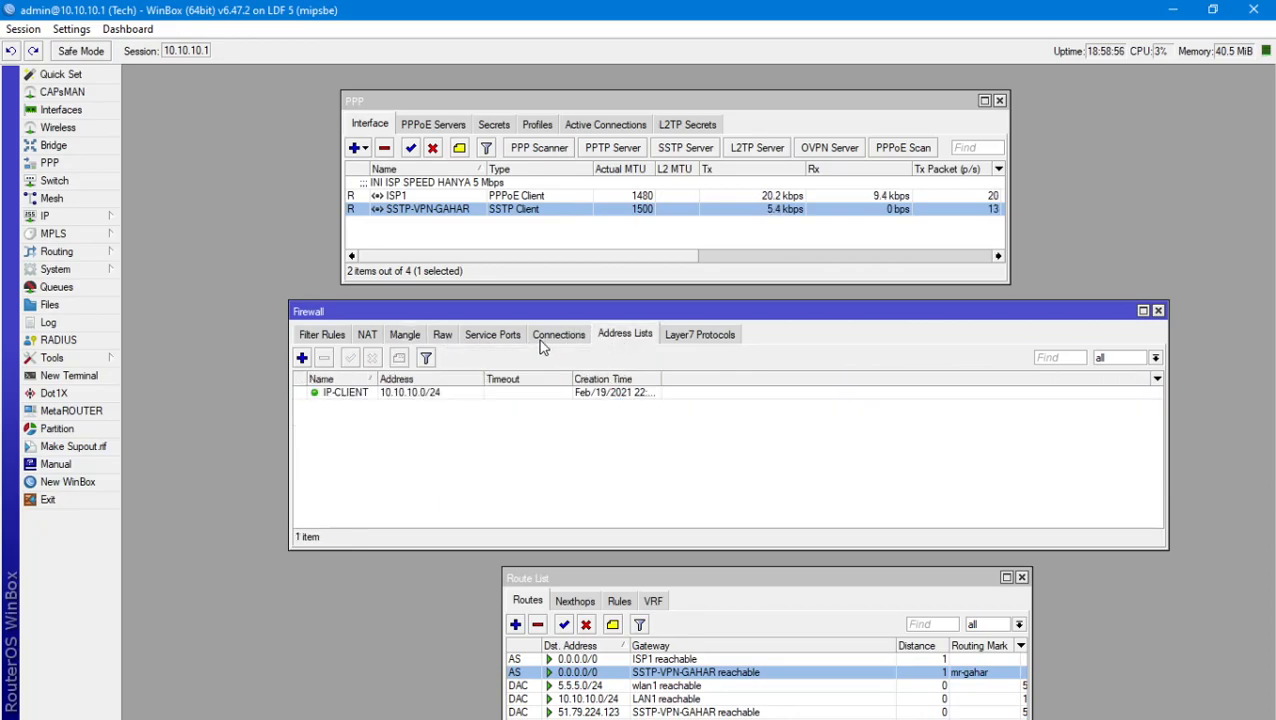
click(376, 398)
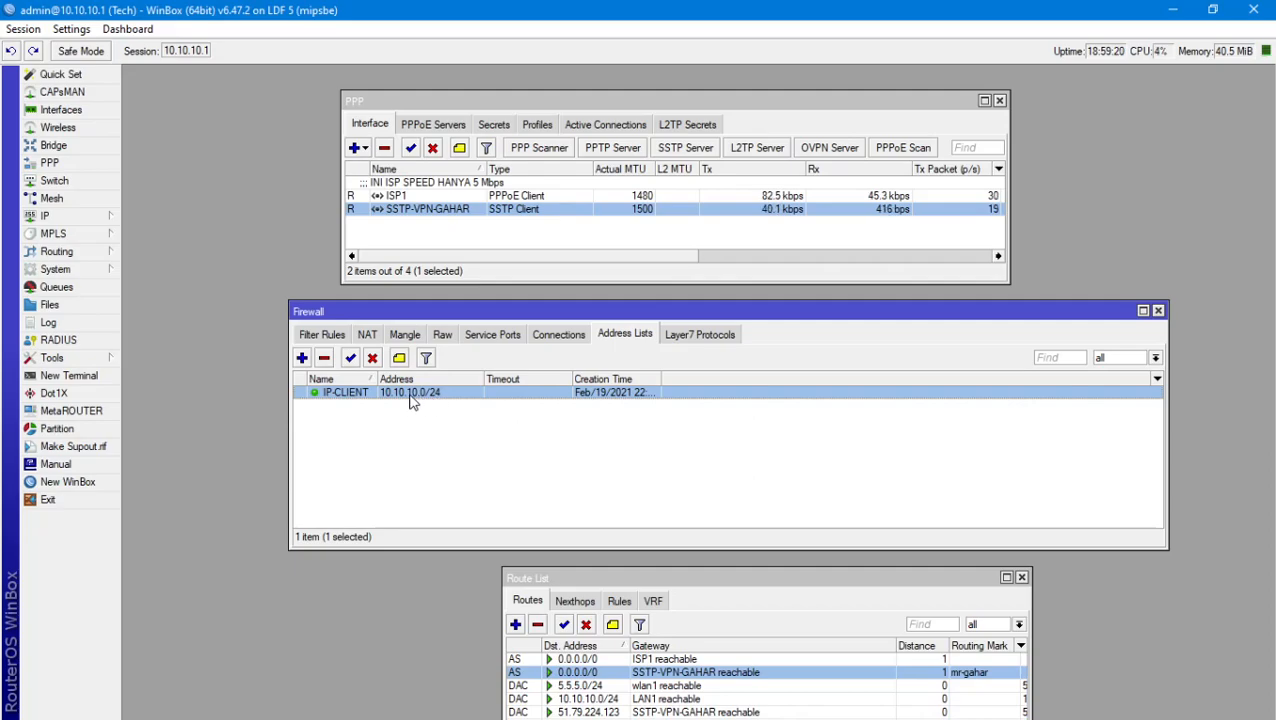
double_click(413, 394)
click(674, 339)
drag(688, 339, 566, 355)
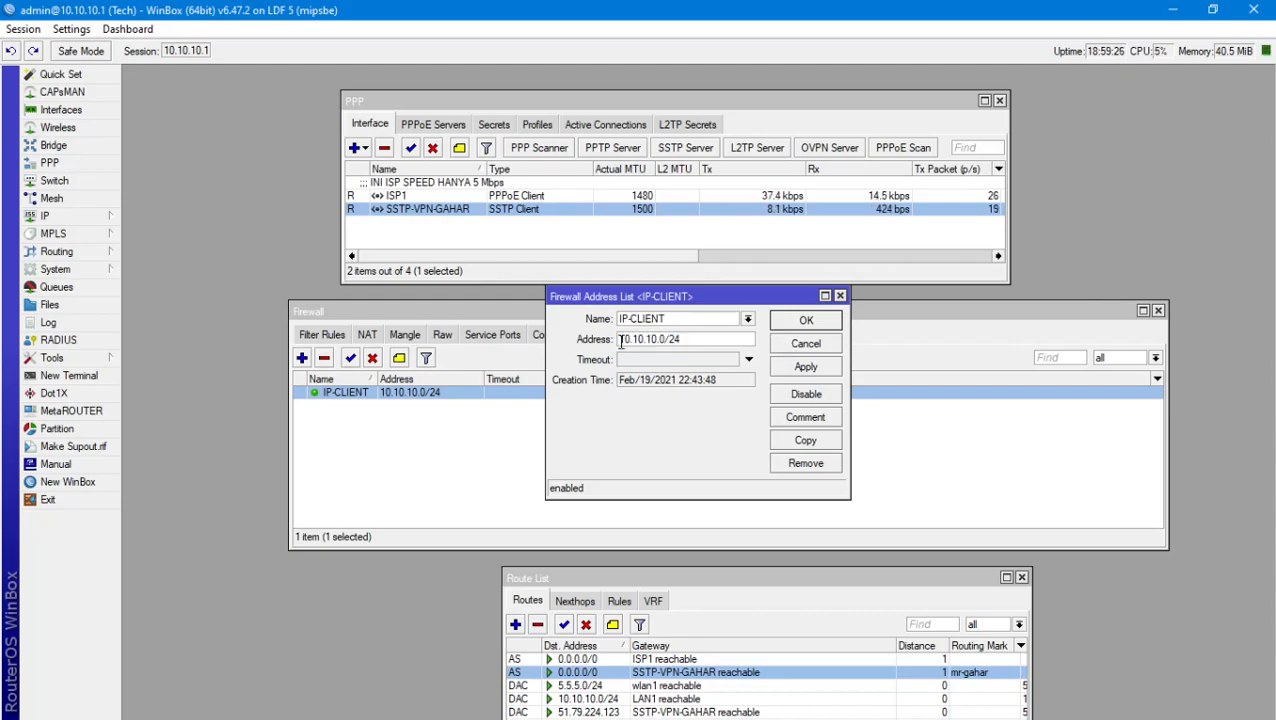
click(789, 345)
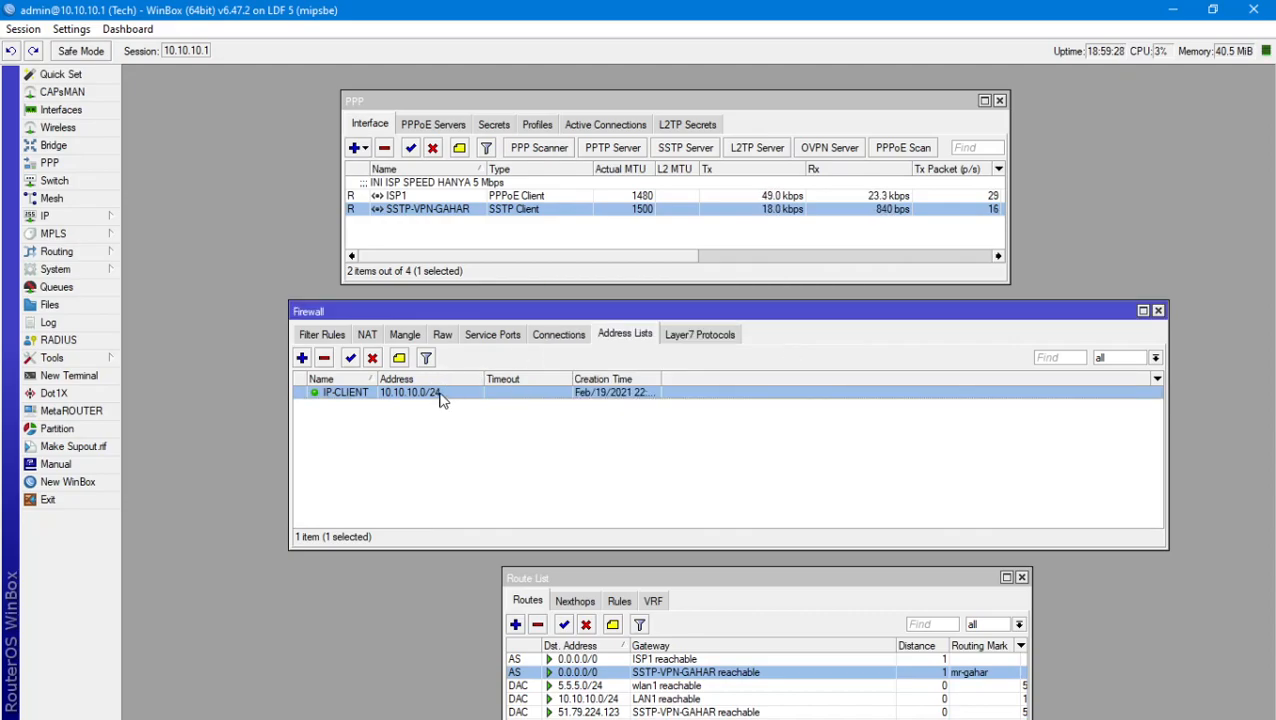
click(334, 393)
Set the source address list of the TCP prerouting mangle rule to IP-CLIENT and save it.
click(403, 340)
double_click(494, 394)
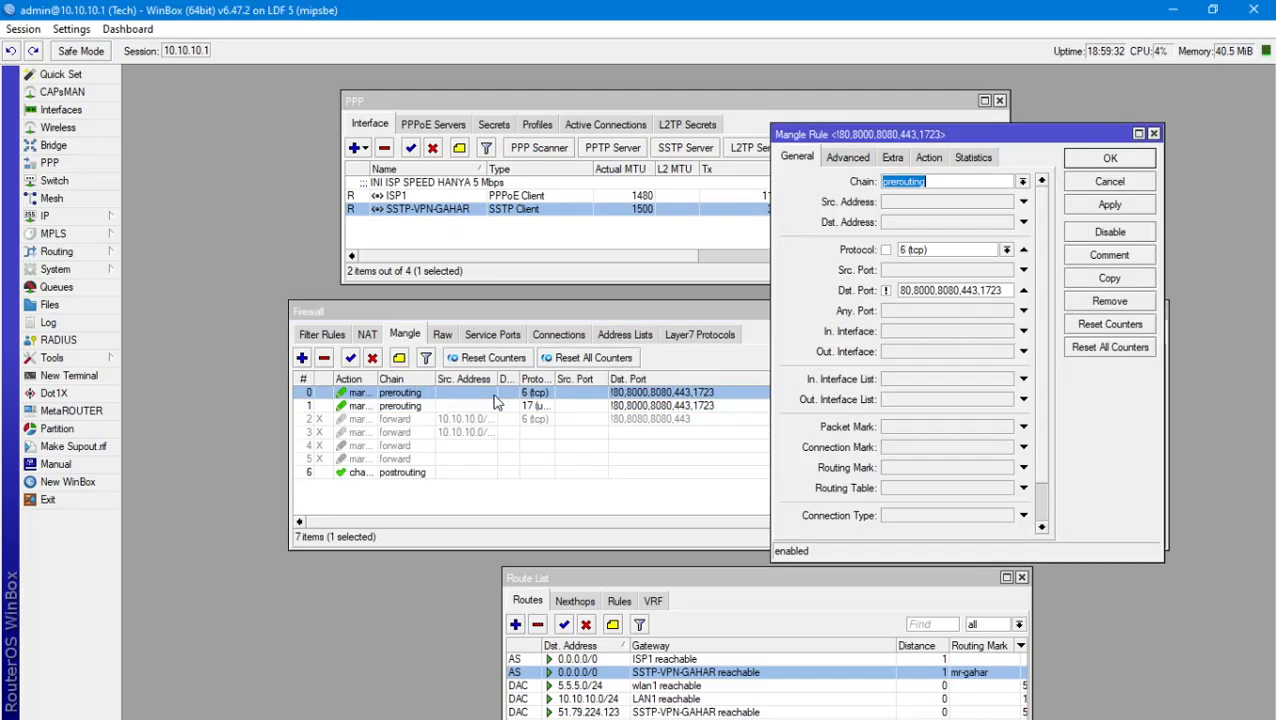
mouse_move(370, 719)
click(845, 160)
click(1006, 181)
click(988, 196)
click(1078, 160)
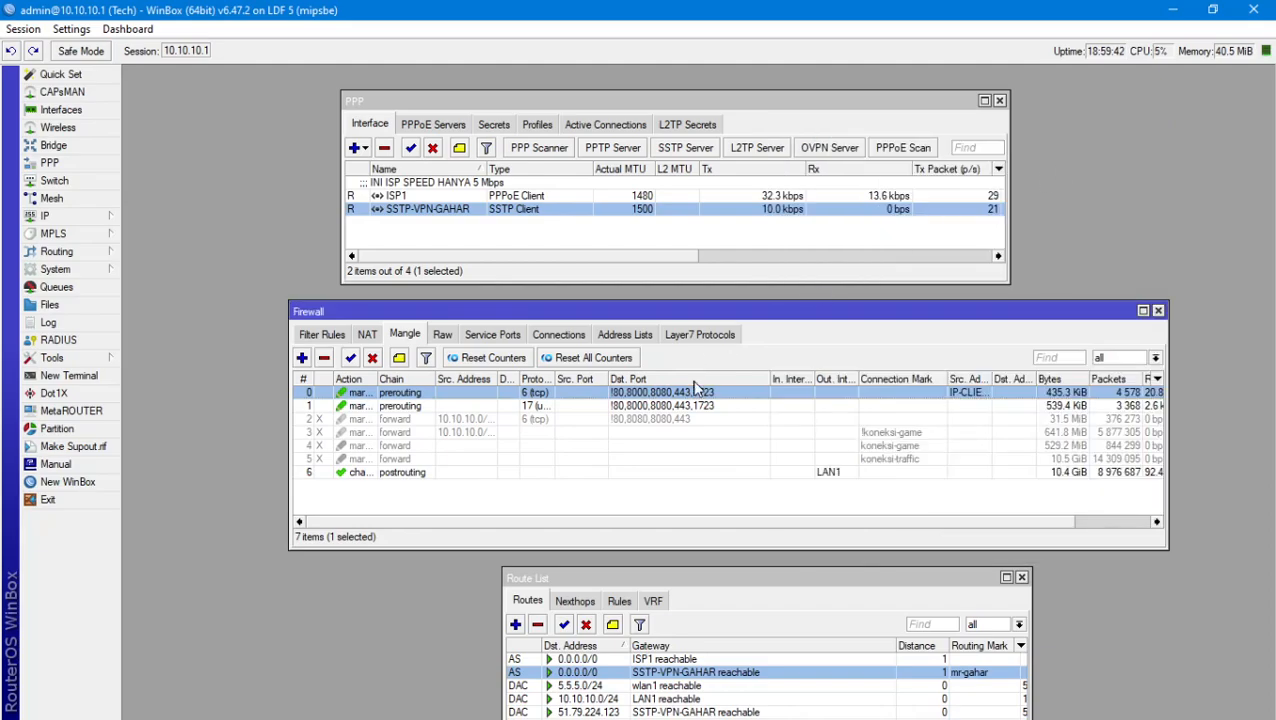
Set the source address list of the UDP prerouting mangle rule to IP-CLIENT and save it.
double_click(697, 405)
click(1022, 182)
click(1005, 183)
click(952, 194)
click(1070, 162)
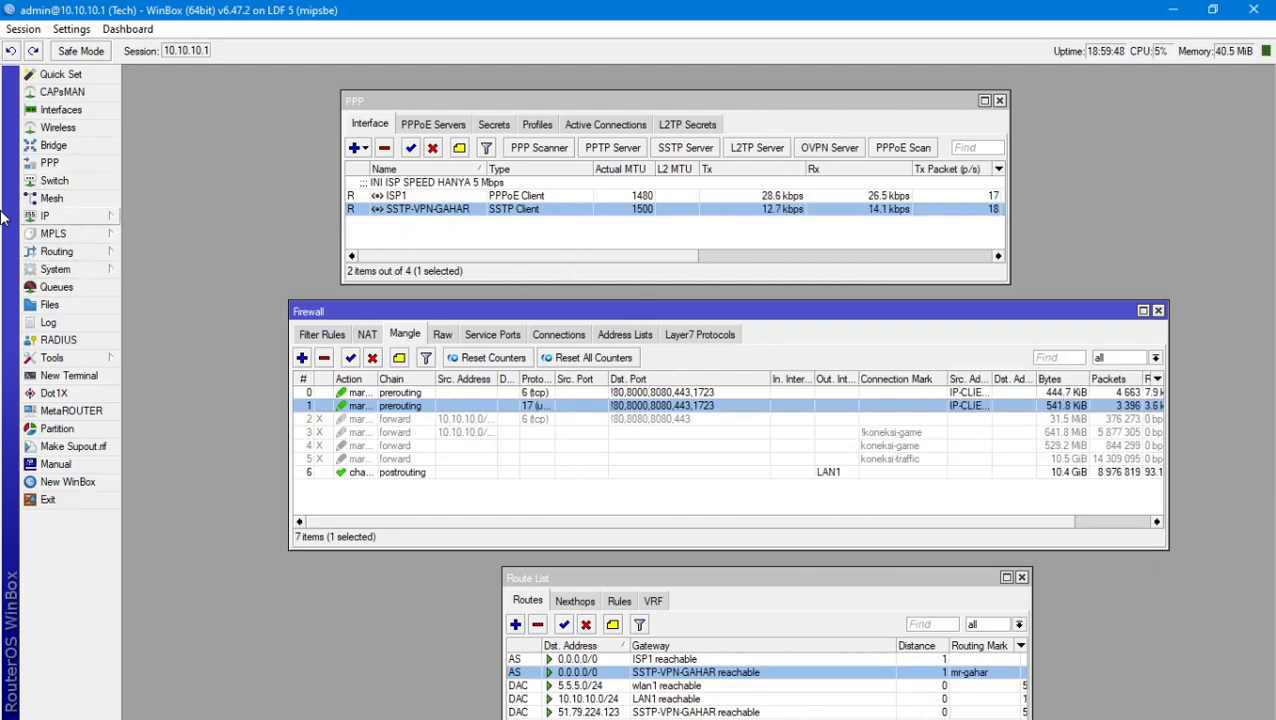
Reopen the TCP prerouting mangle rule to check its source address list and close it without changes.
click(607, 397)
double_click(607, 397)
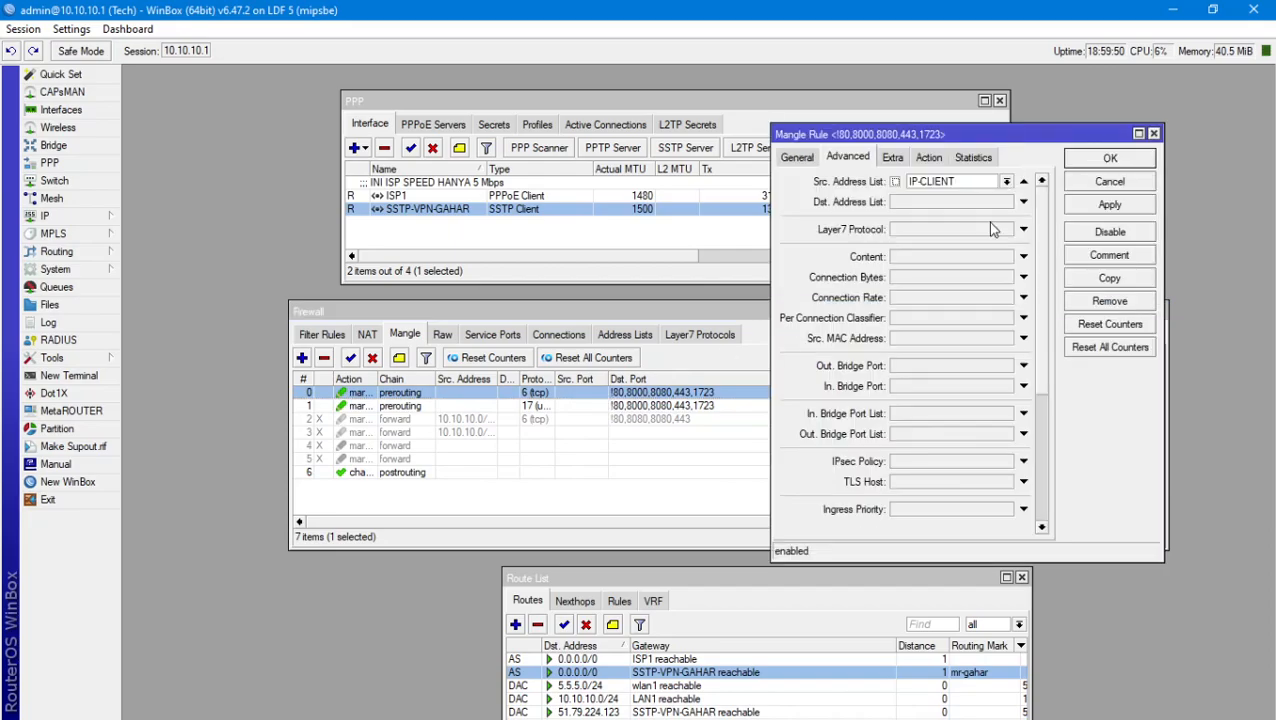
click(1110, 180)
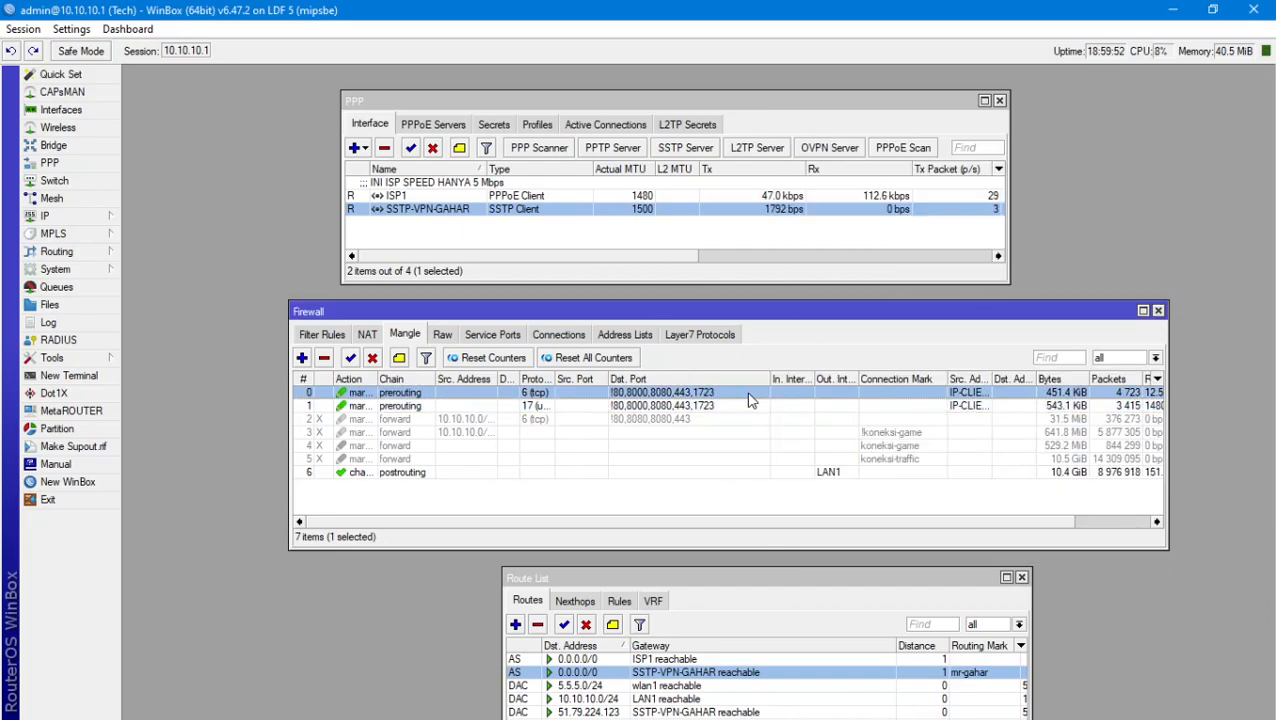